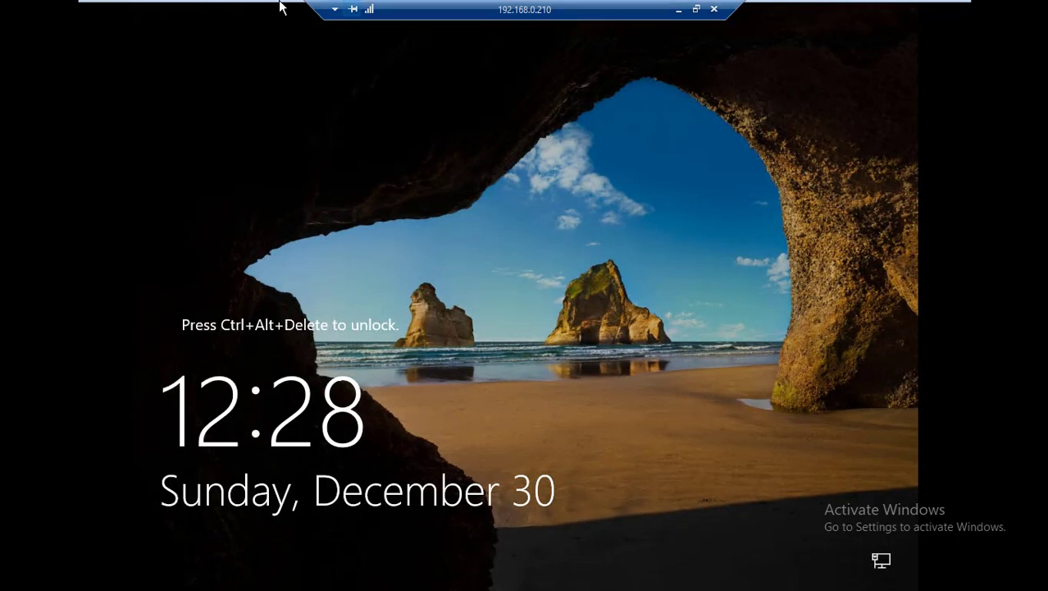
Unlock the server and sign in as the administrator with the account password.
click(254, 9)
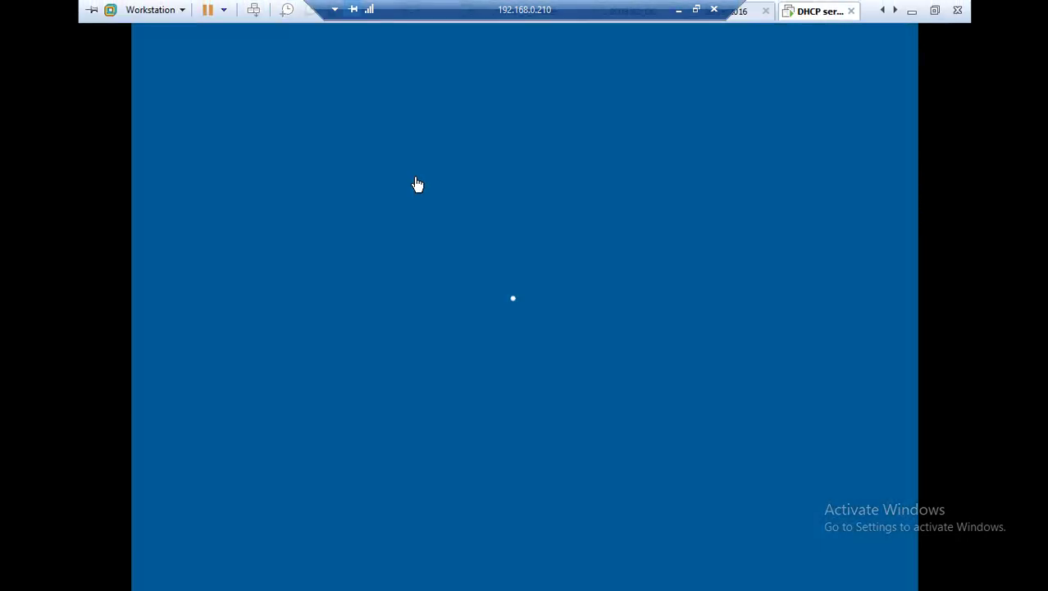
click(494, 335)
text(*******)
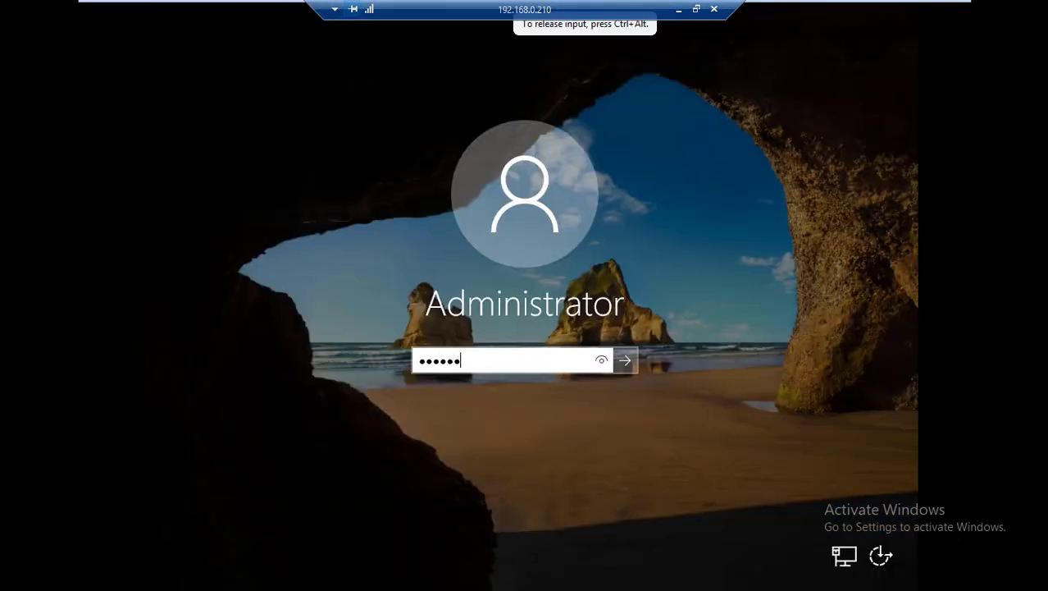
key(Return)
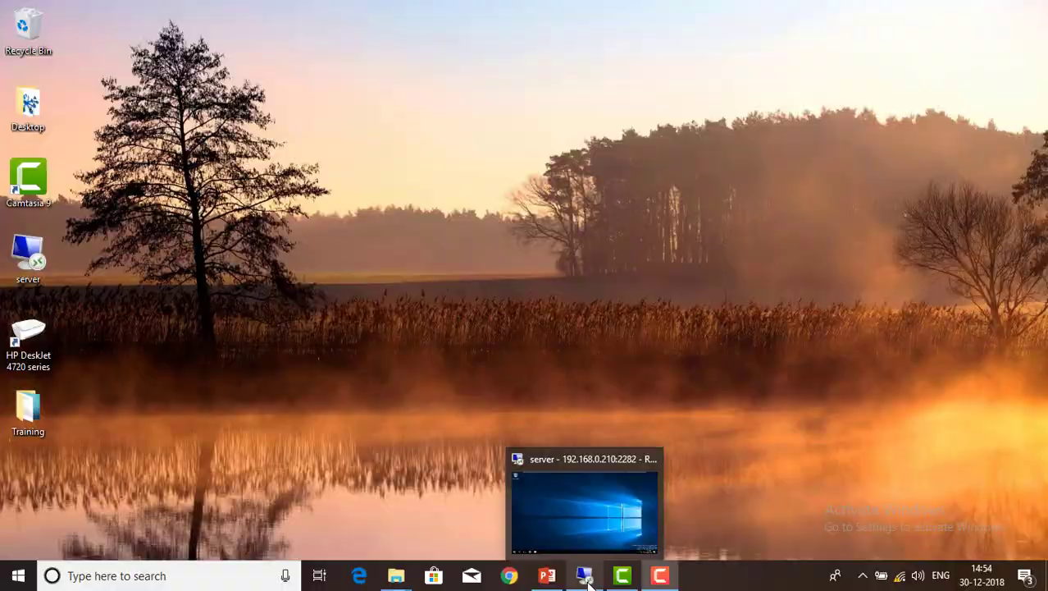
Open This PC's Properties from File Explorer to view the System page.
click(588, 580)
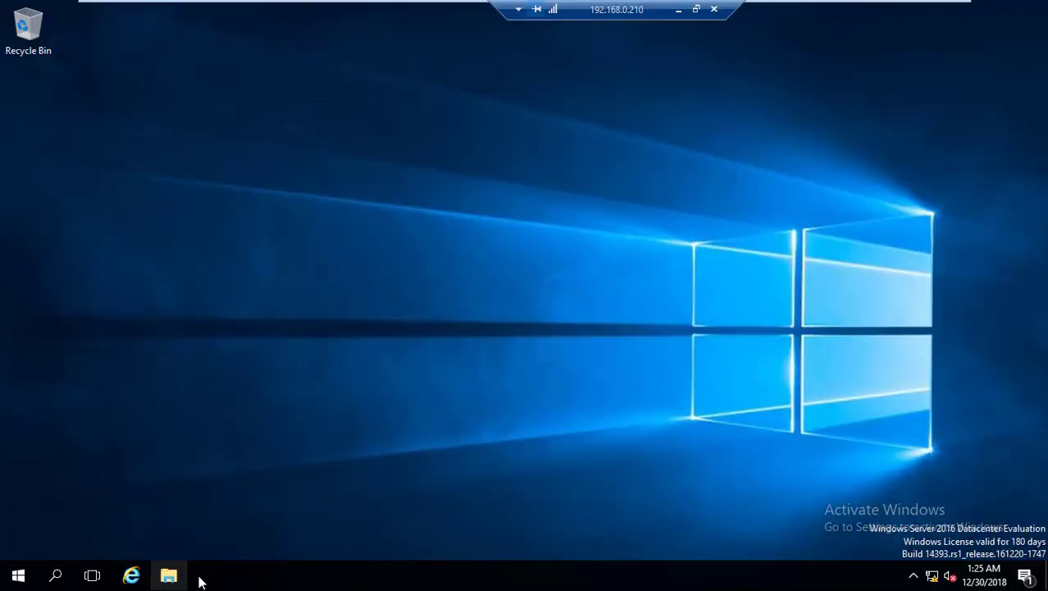
click(170, 578)
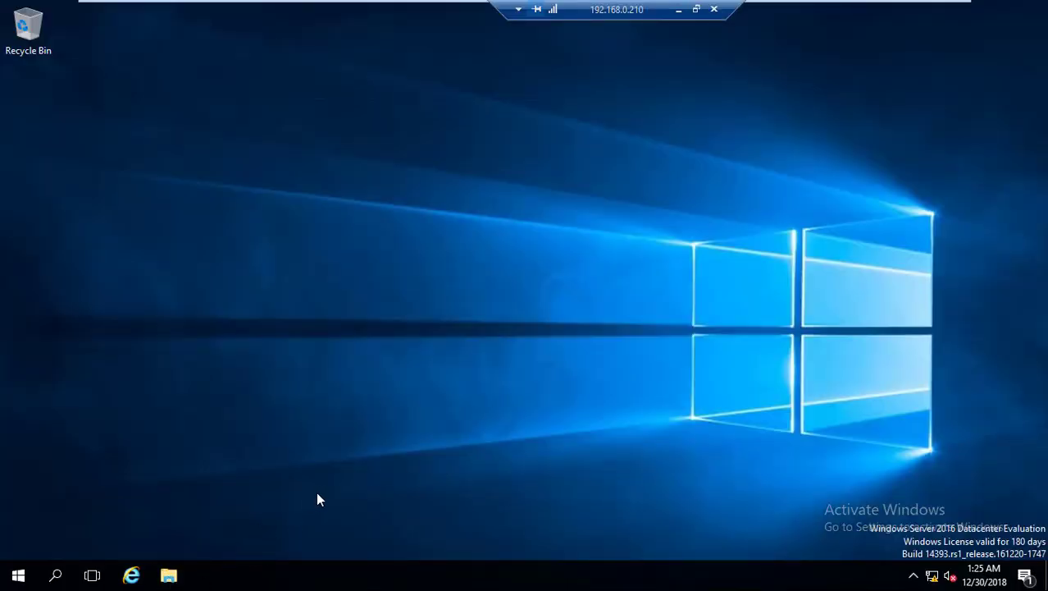
right_click(156, 248)
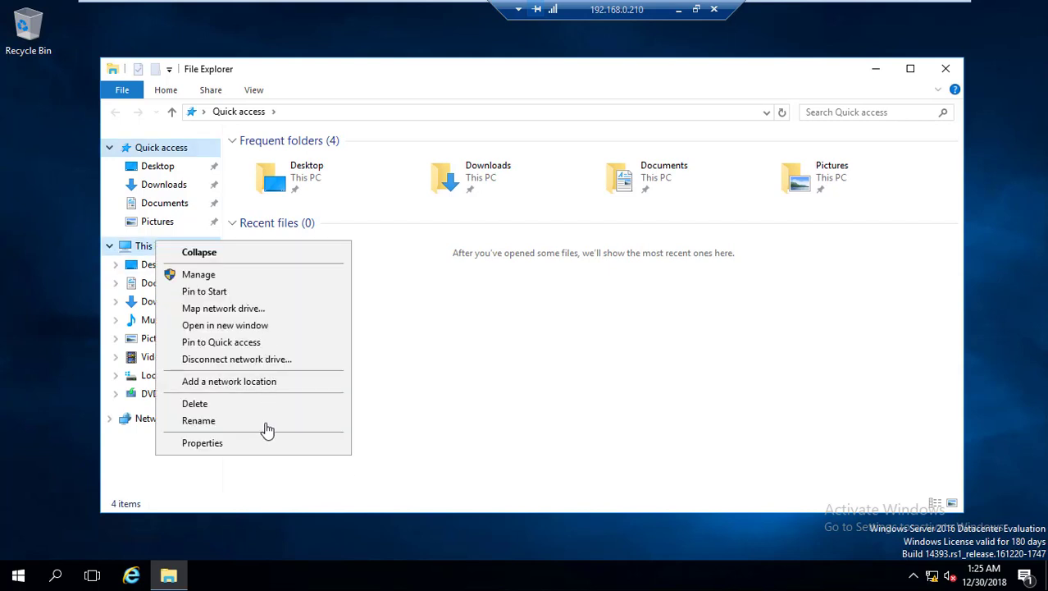
click(264, 447)
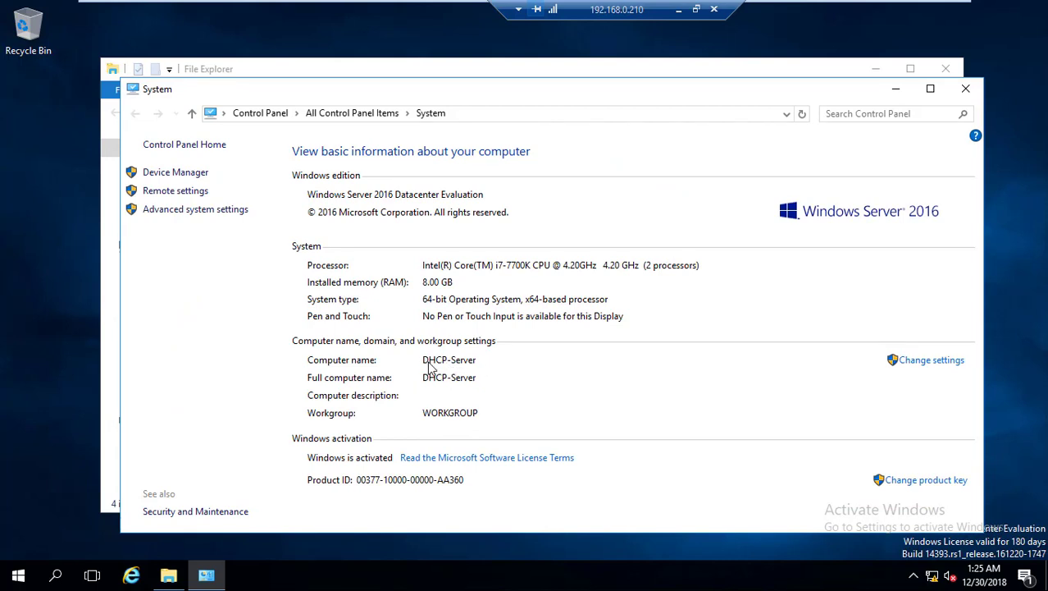
right_click(20, 576)
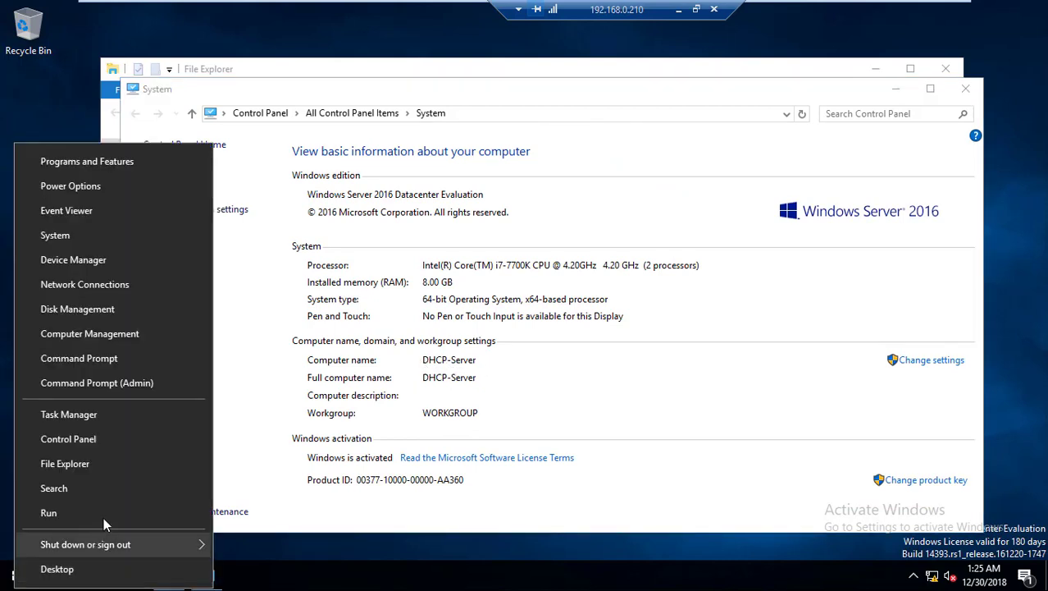
click(105, 515)
text(ncp)
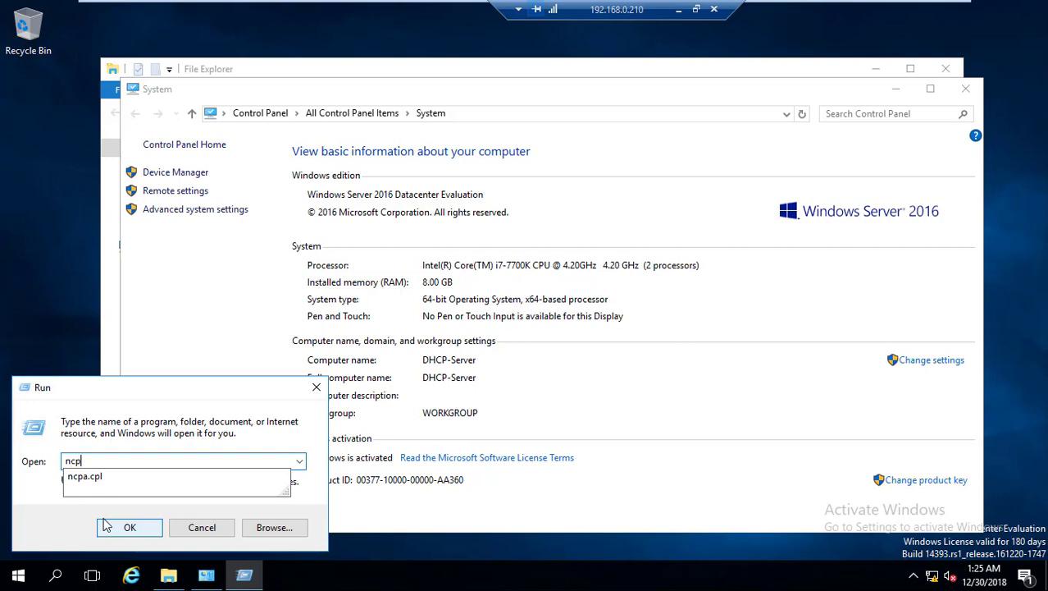
text(a)
key(Down)
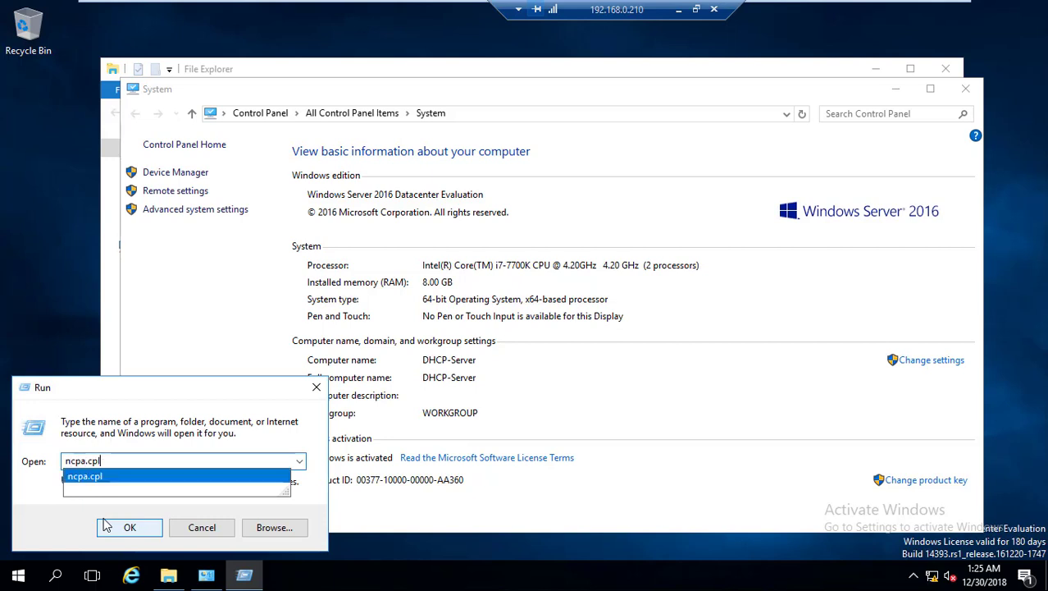
key(Return)
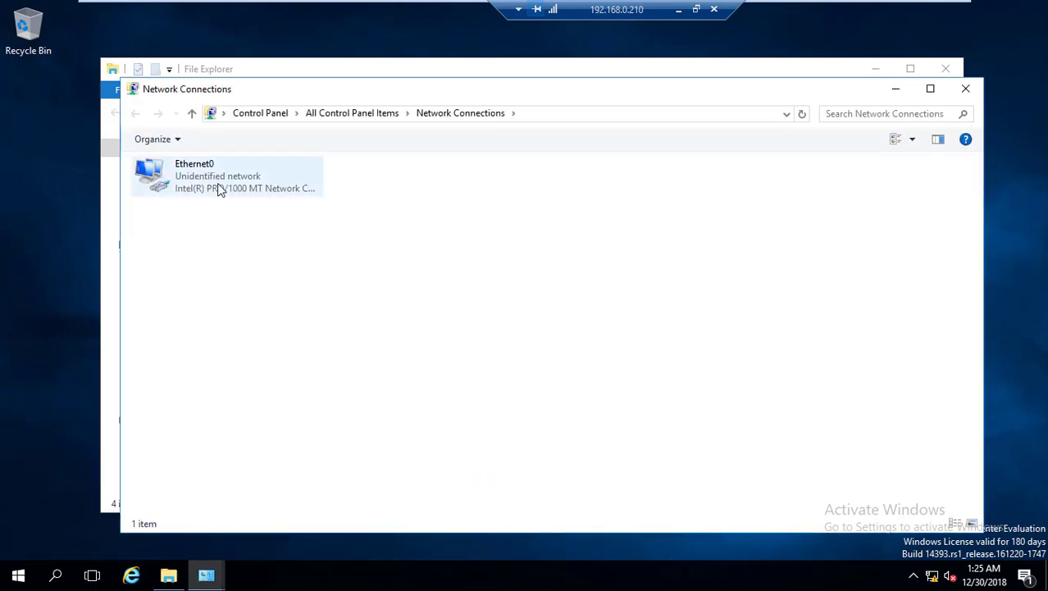
click(217, 184)
right_click(217, 184)
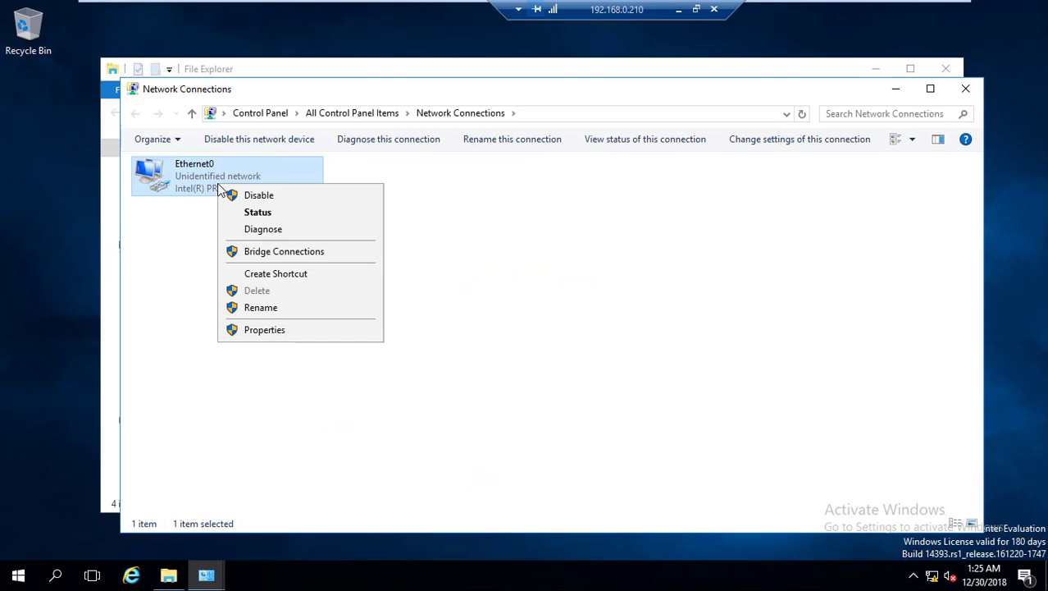
click(284, 215)
click(432, 283)
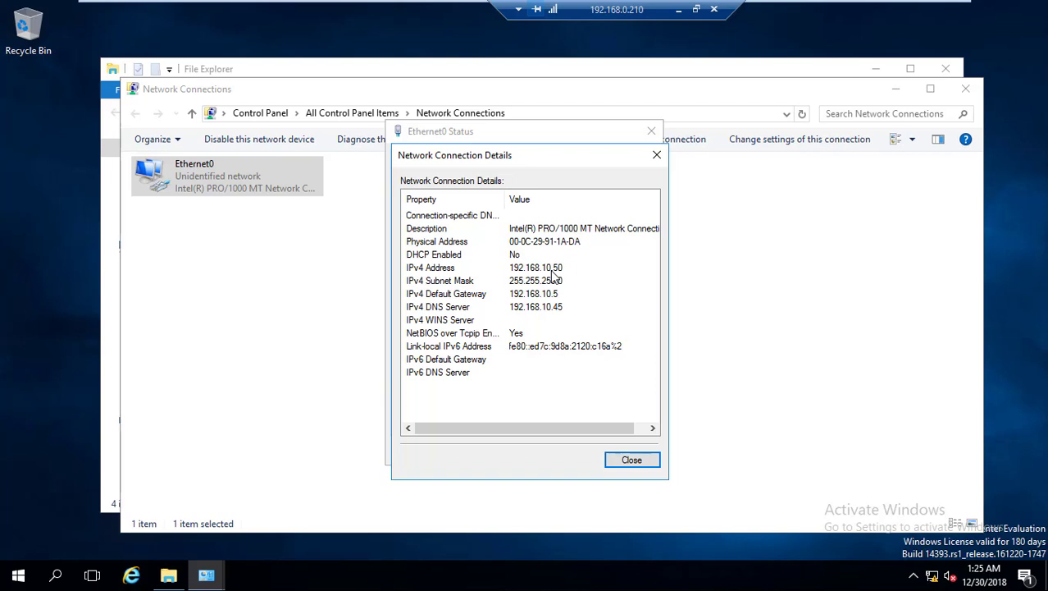
click(642, 462)
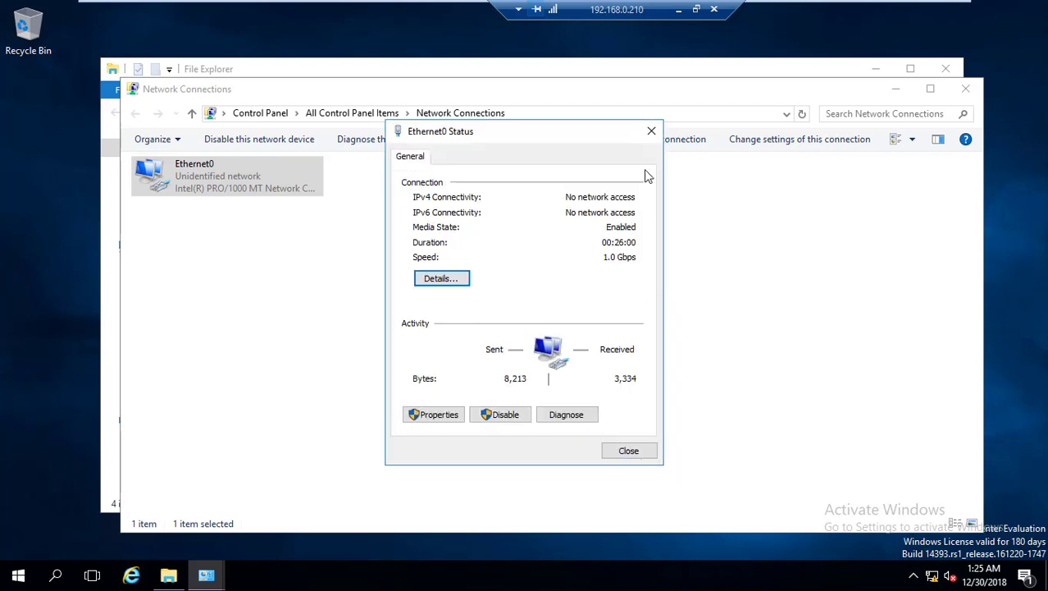
click(651, 132)
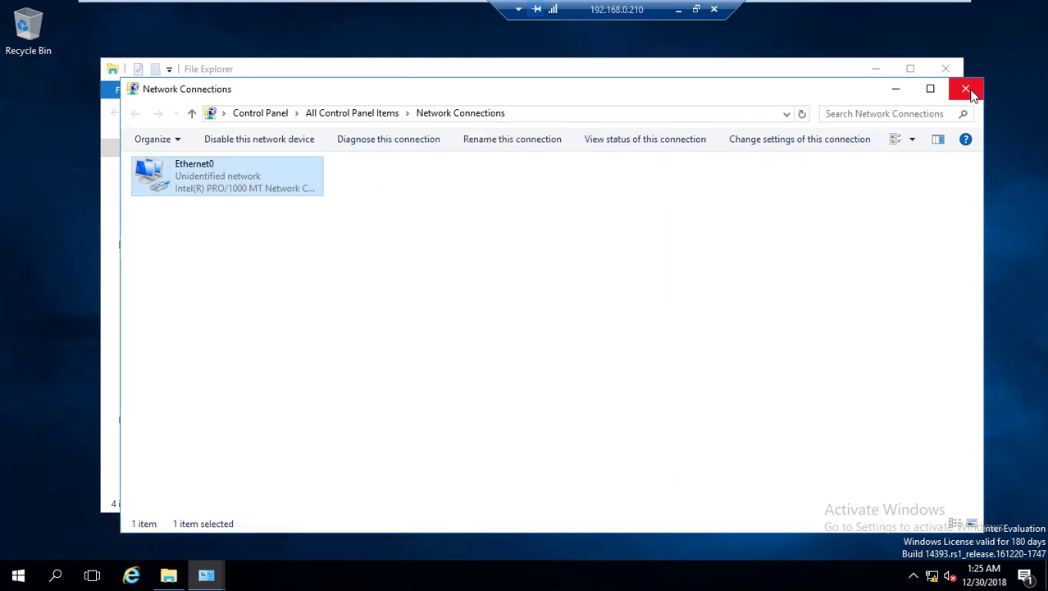
click(965, 89)
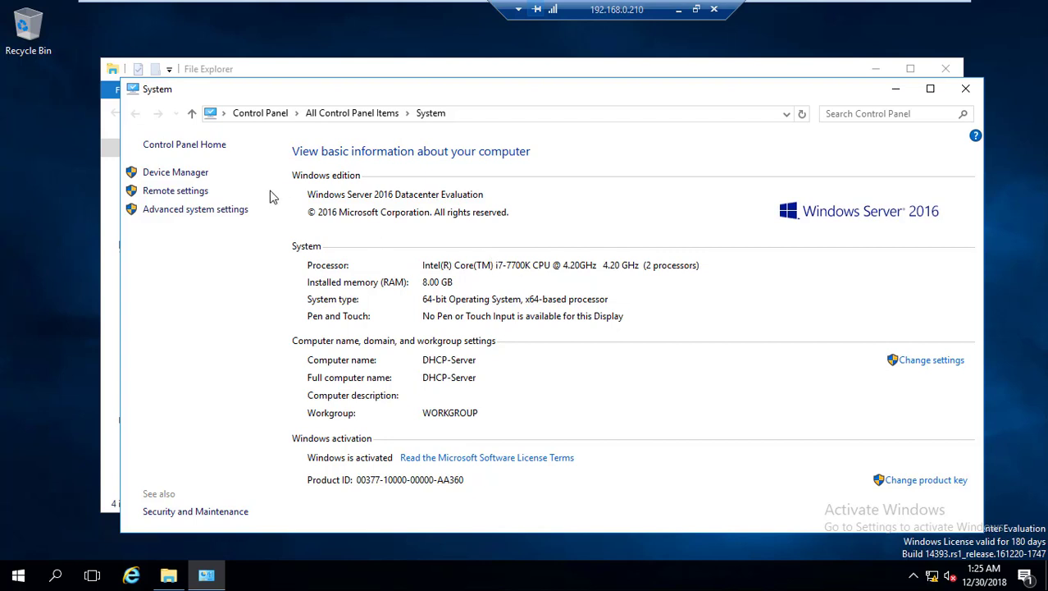
In Computer Name settings, make DHCP-Server a member of domain mkrlab.local.
click(251, 212)
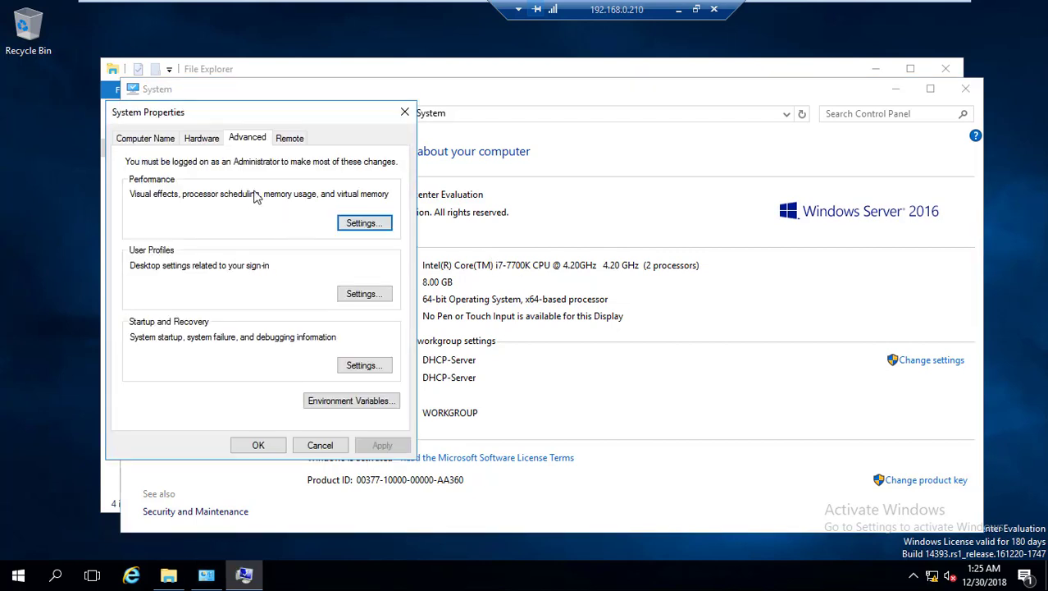
click(145, 139)
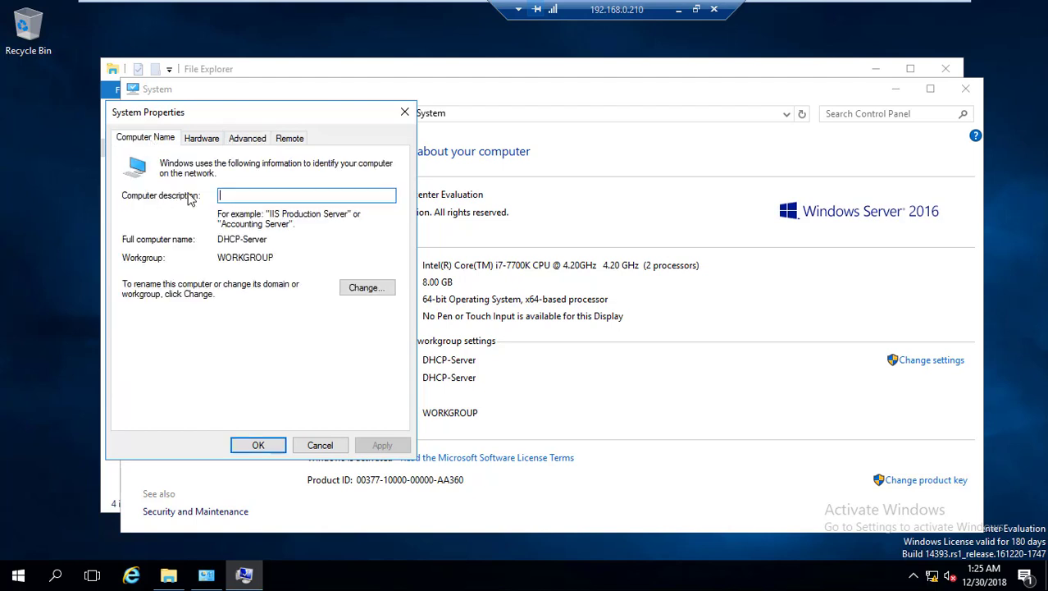
click(369, 287)
click(172, 320)
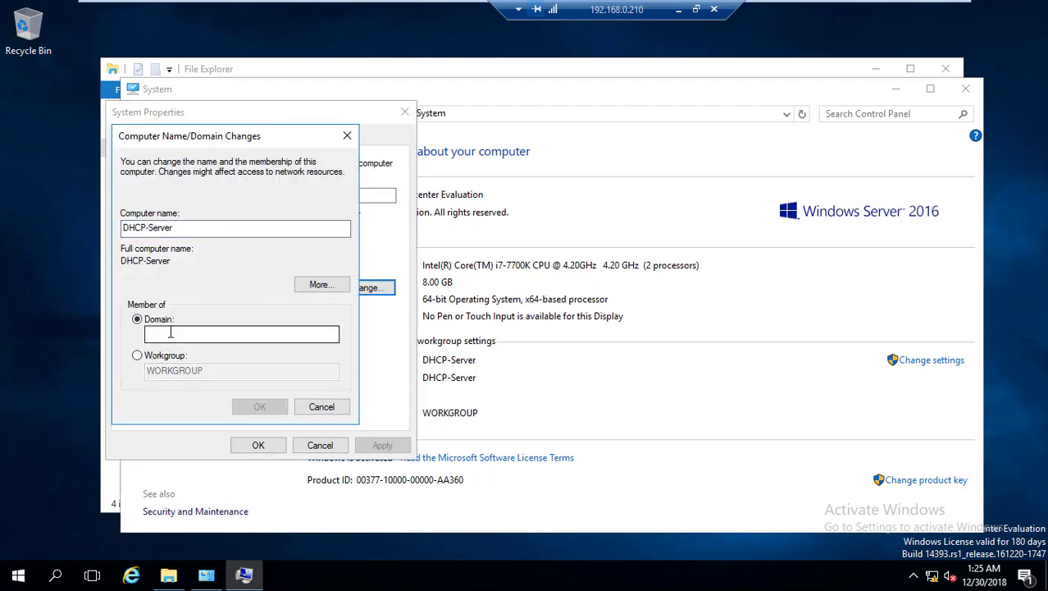
text(mk)
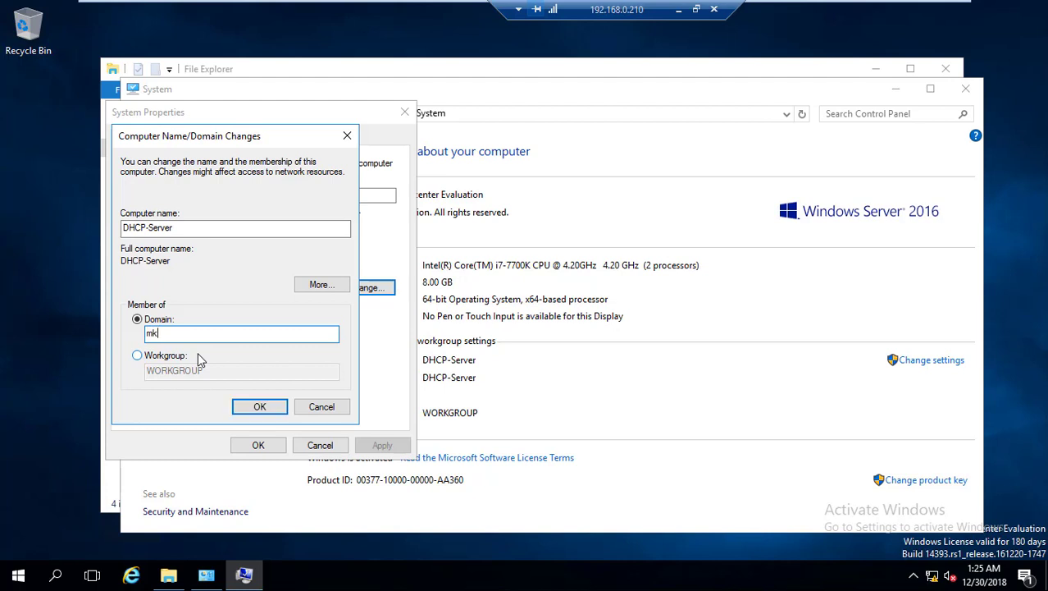
text(rl)
text(ab.local)
click(258, 406)
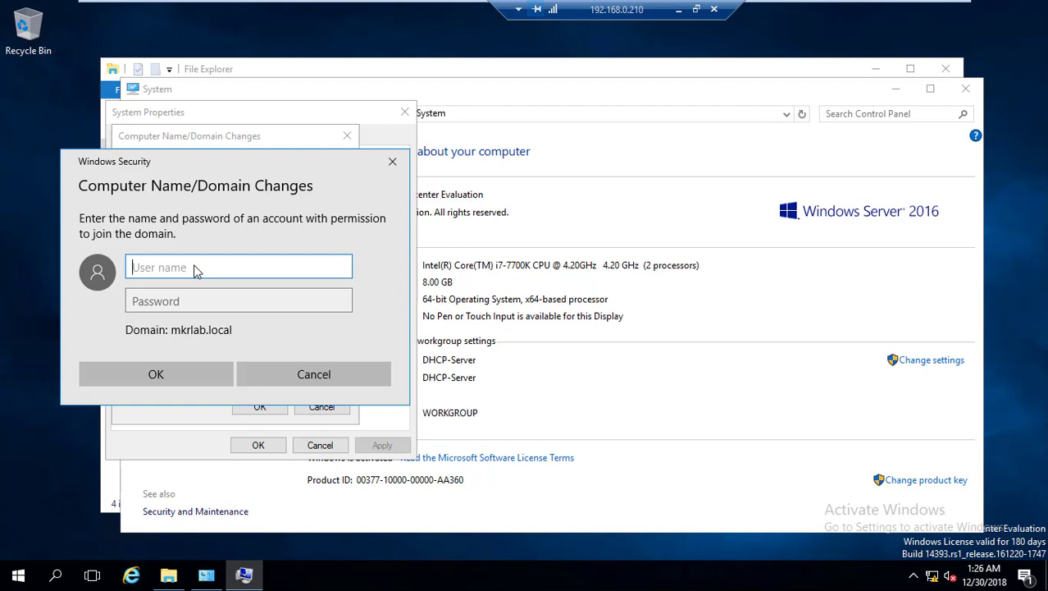
Authorize the domain join with the administrator account and its password.
text(administrator)
key(Tab)
text(••••)
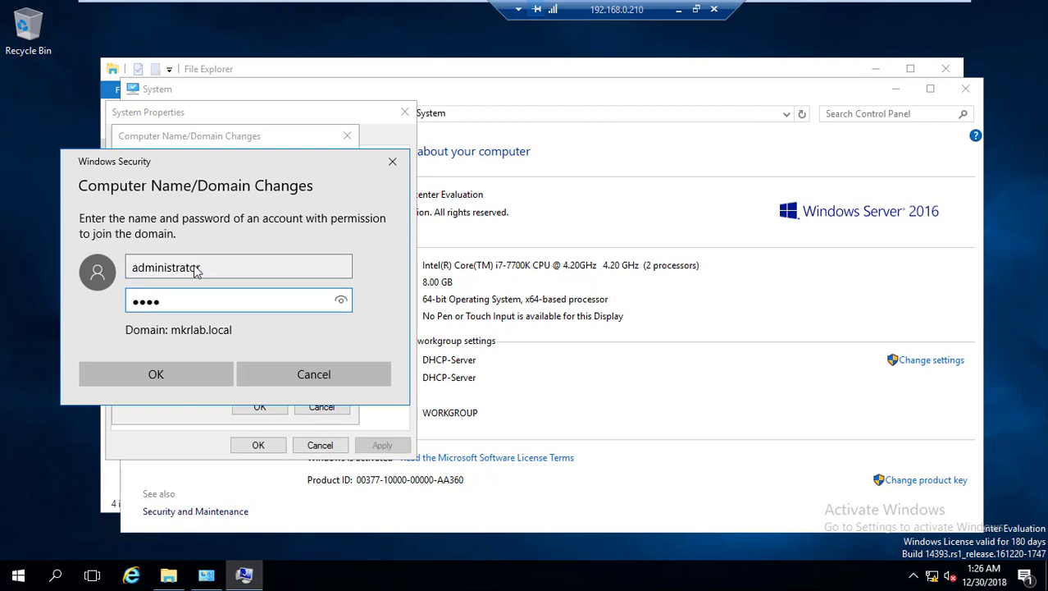
text(••••)
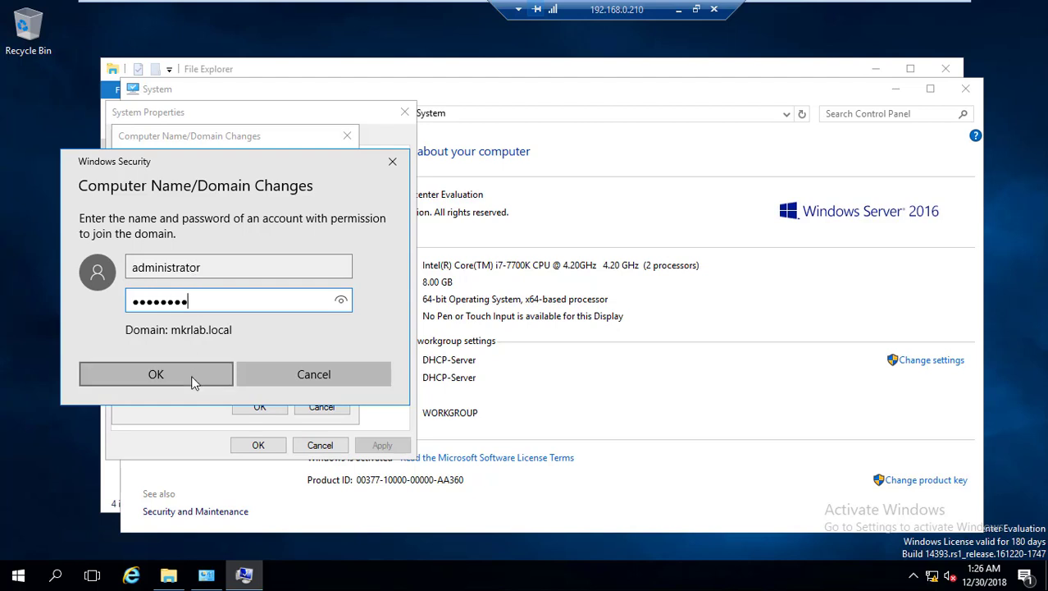
click(193, 379)
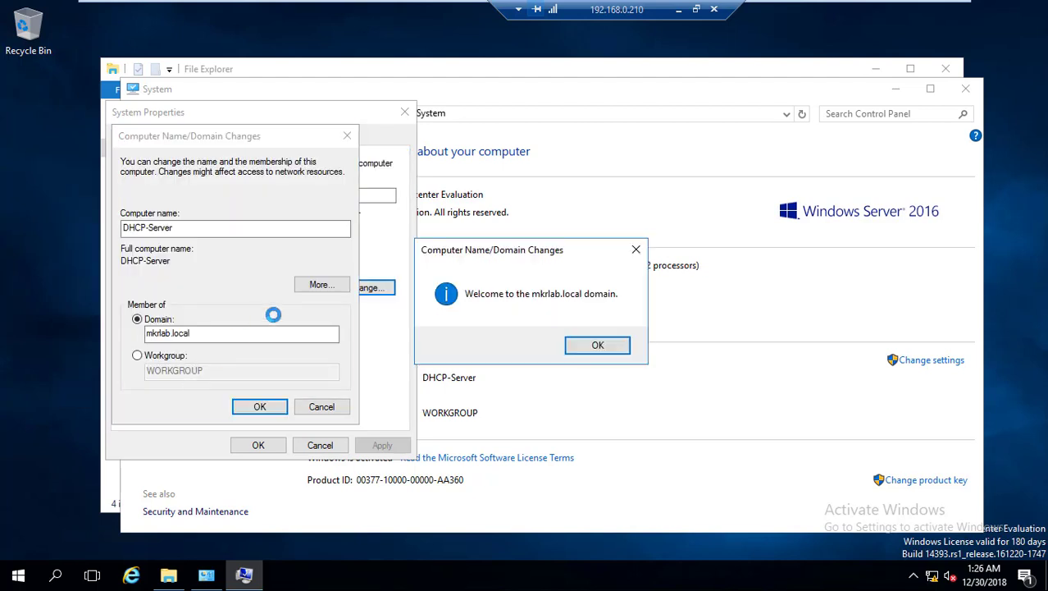
Acknowledge the mkrlab.local welcome and restart notices, then restart the server now.
click(617, 348)
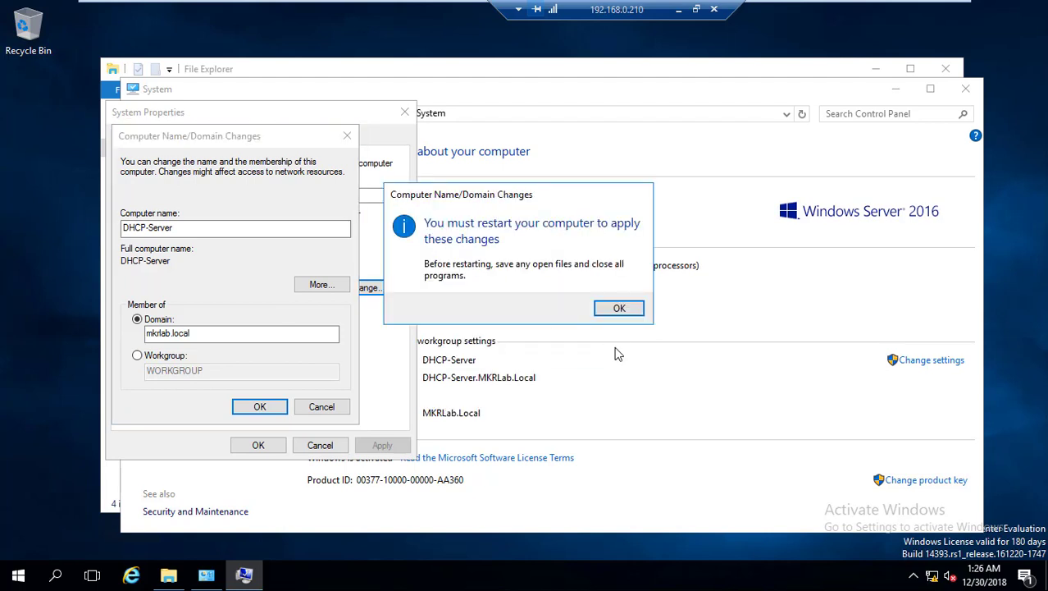
click(619, 312)
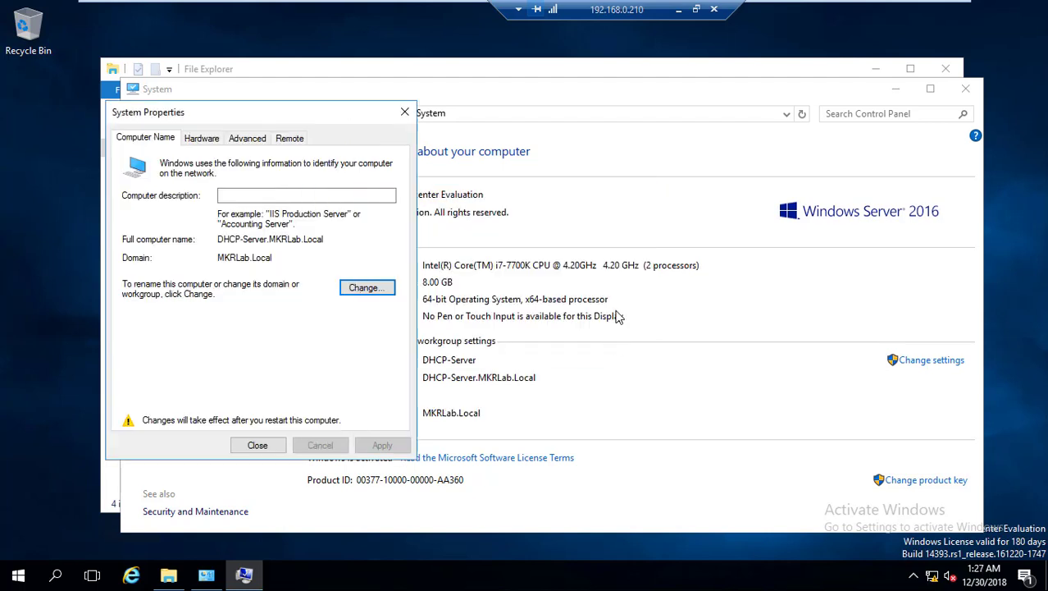
click(256, 447)
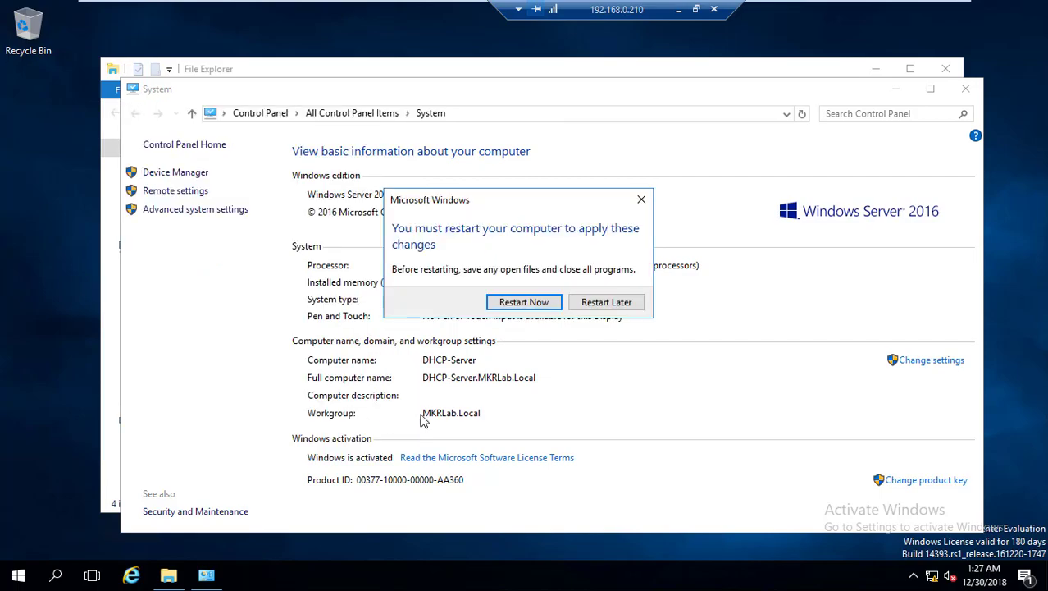
click(523, 301)
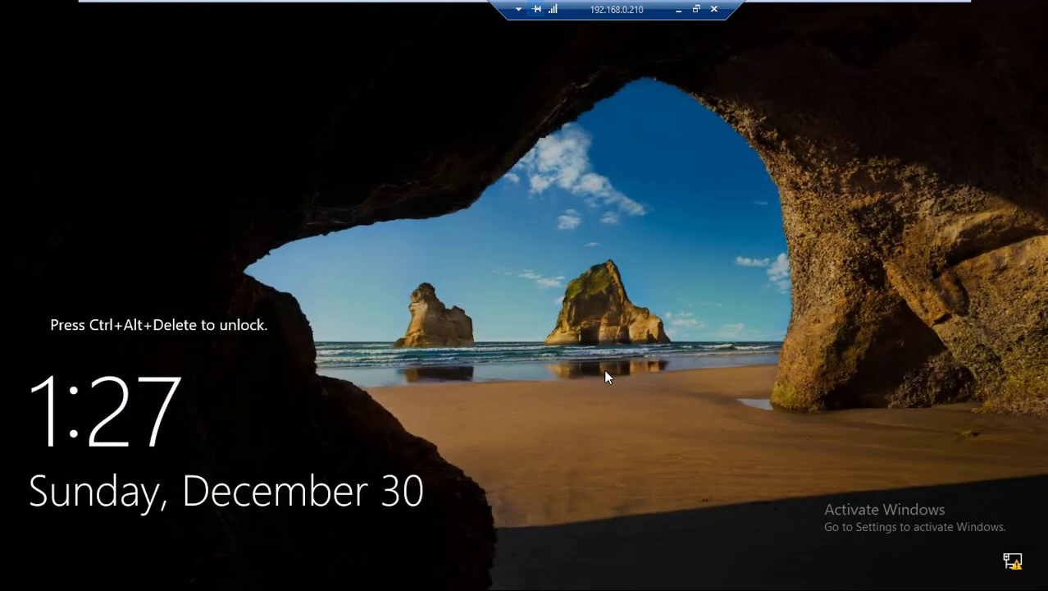
Send Ctrl+Alt+Del to the server and choose Other user on the sign-in screen.
mouse_move(213, 6)
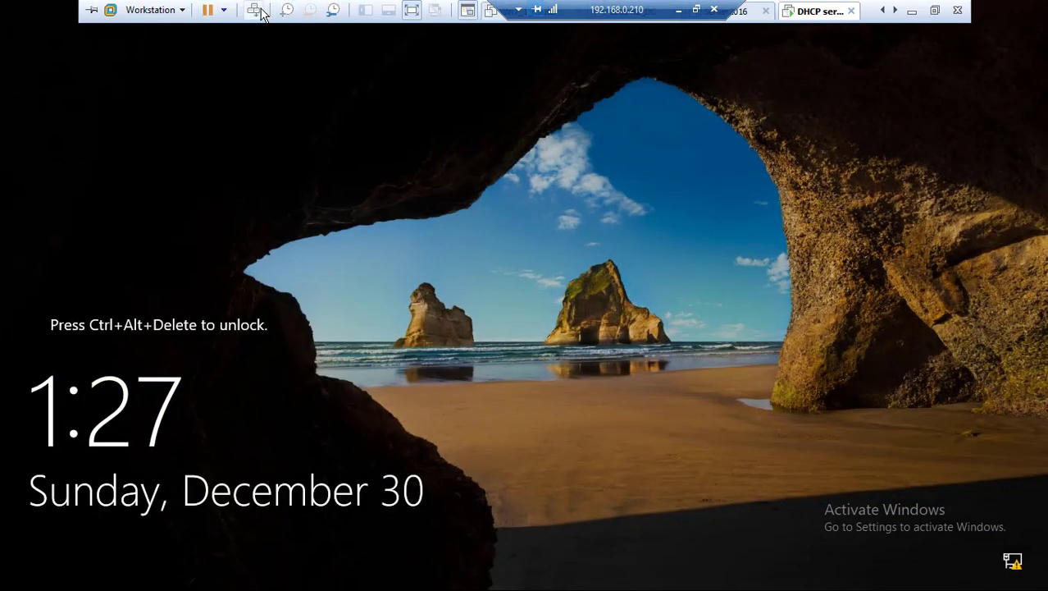
click(253, 10)
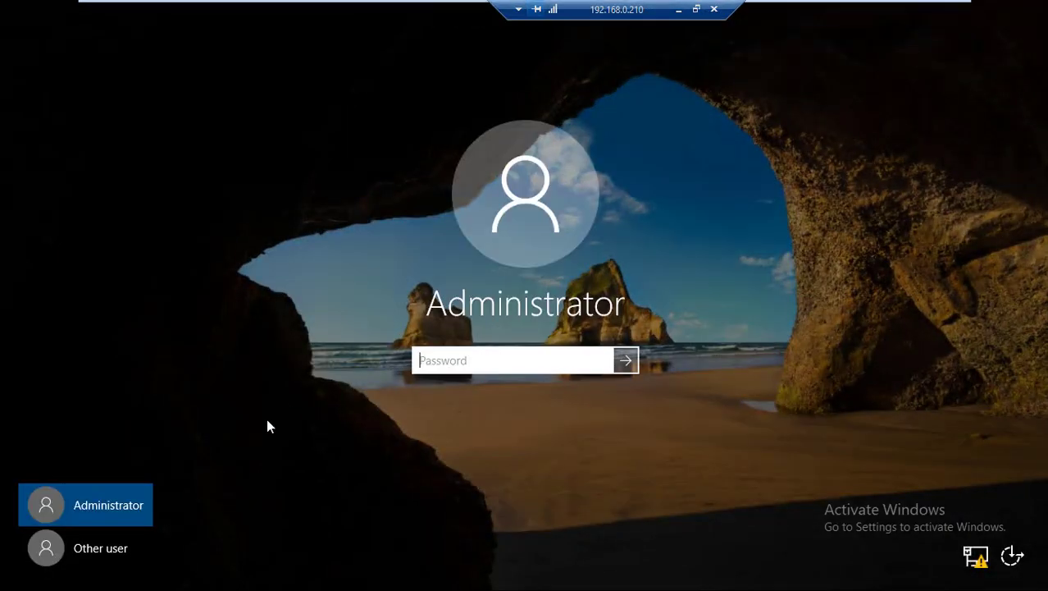
click(110, 548)
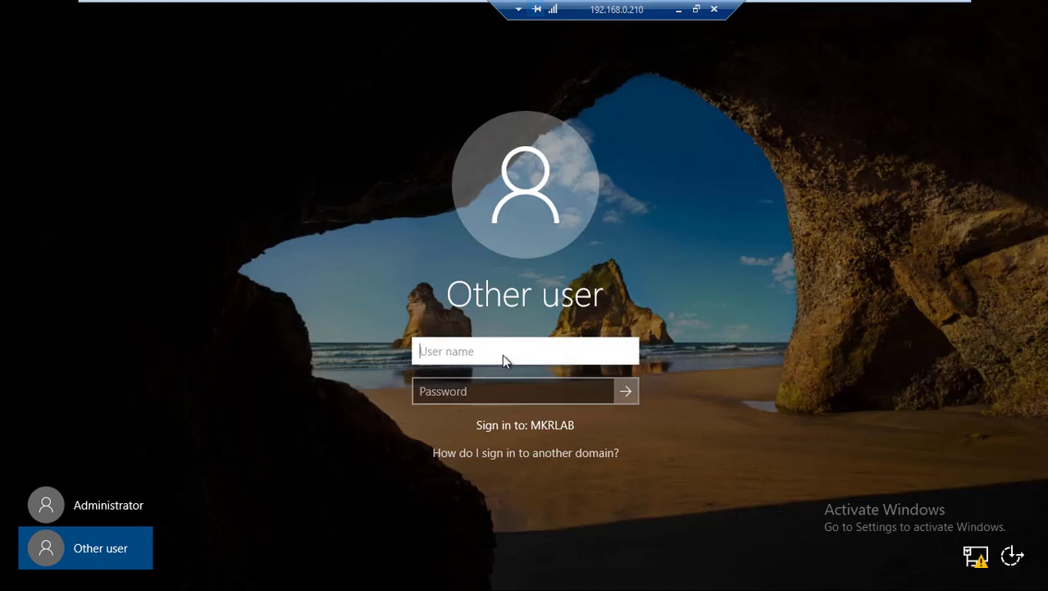
Sign in as mkrlab.local\administrator with the domain administrator password.
text(administrator)
key(Tab)
click(502, 354)
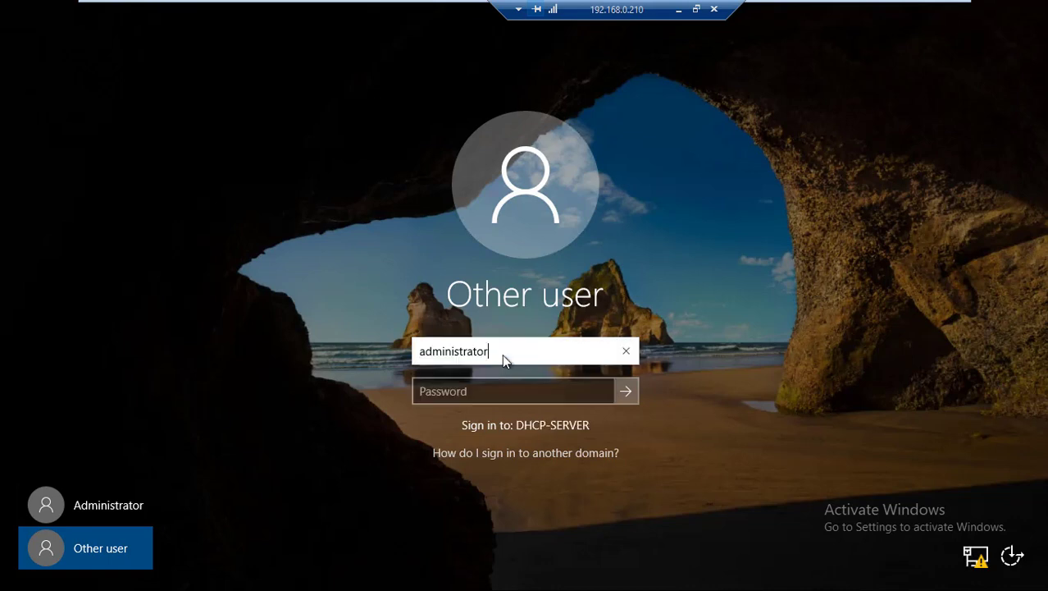
key(Left)
key(Left)
key(Left)
key(Left)
key(Left)
key(Left)
key(Left)
key(Left)
key(Left)
key(Left)
key(Left)
key(Left)
key(Left)
text(mkrlab.loc)
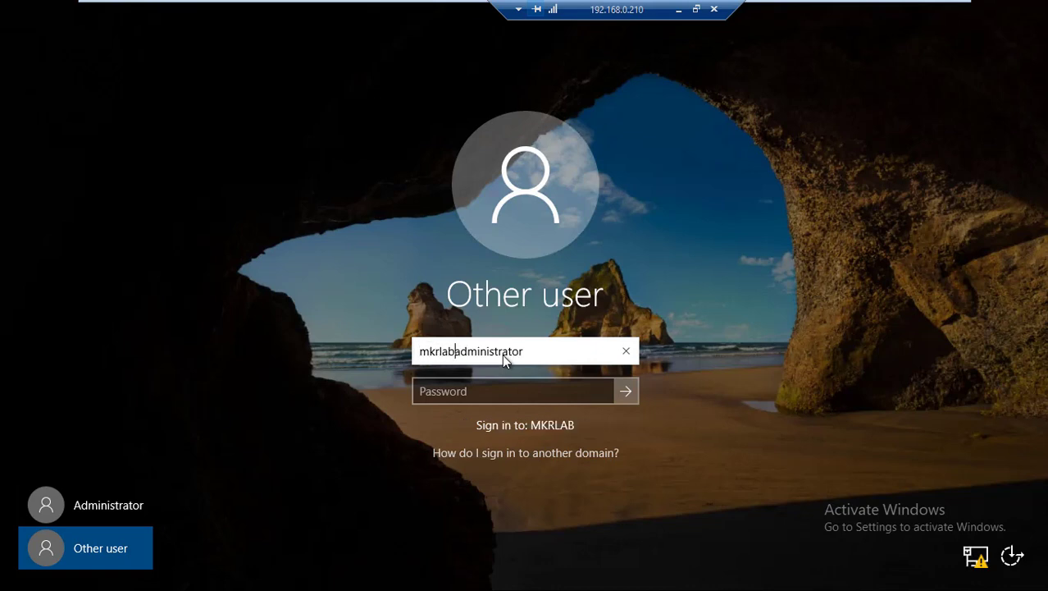
text(al\)
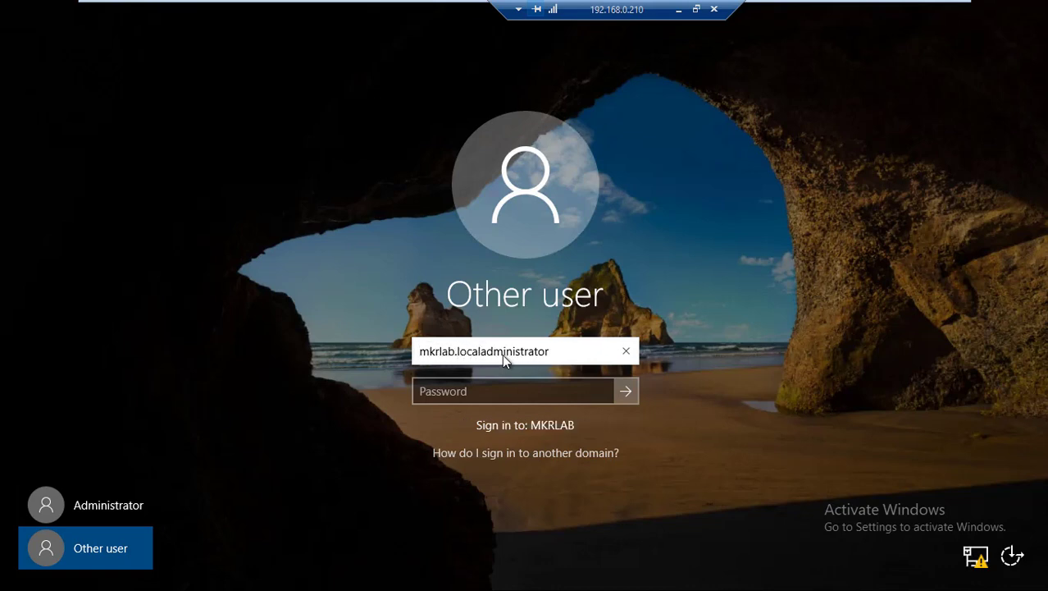
key(Tab)
text(*******)
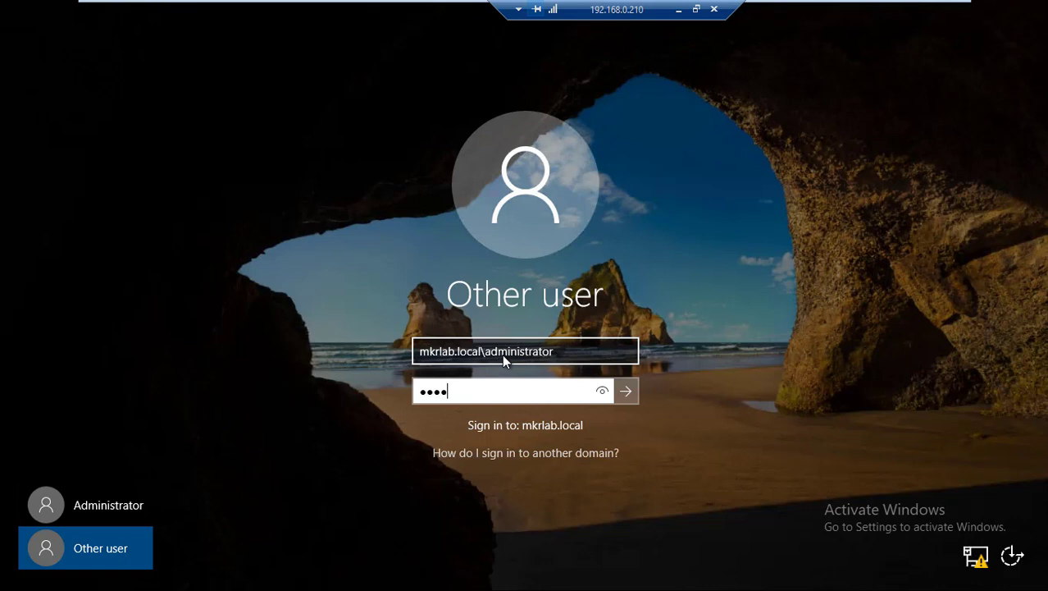
text(*)
key(Return)
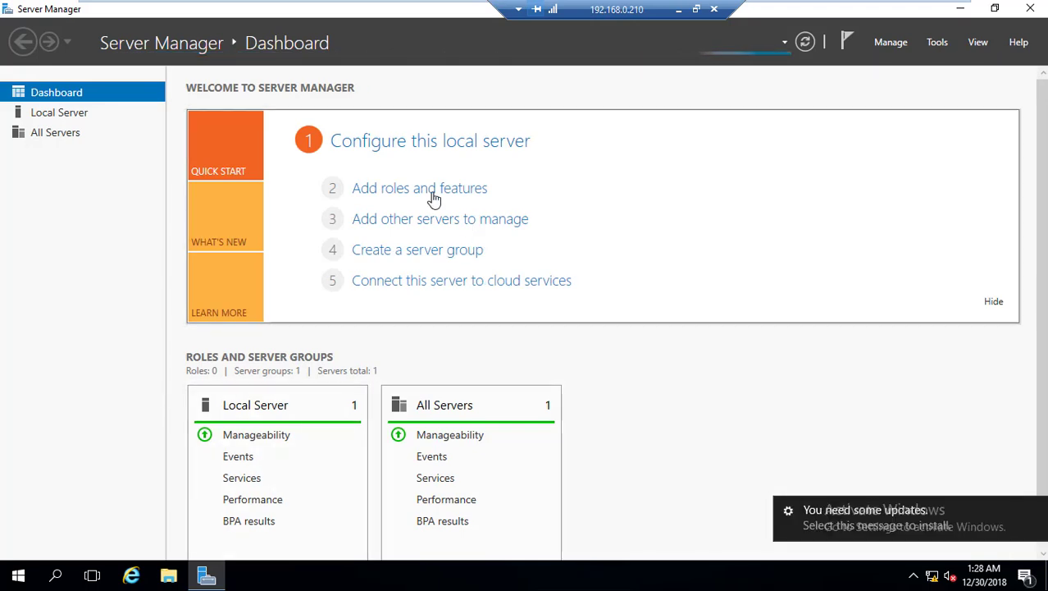
Cancel the VMware Tools log-off request on the Server Manager dashboard.
click(432, 199)
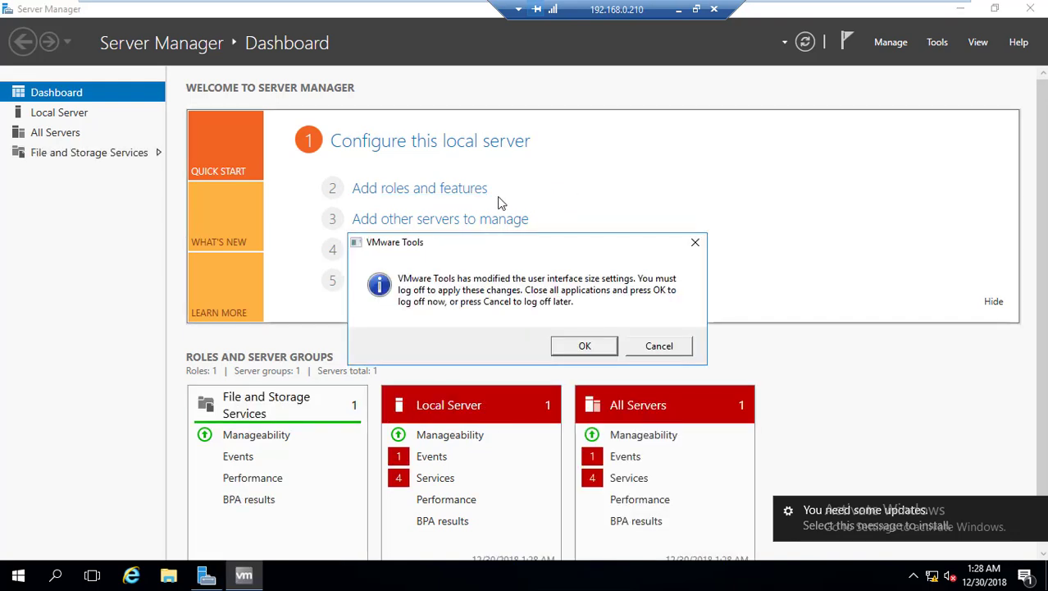
click(659, 347)
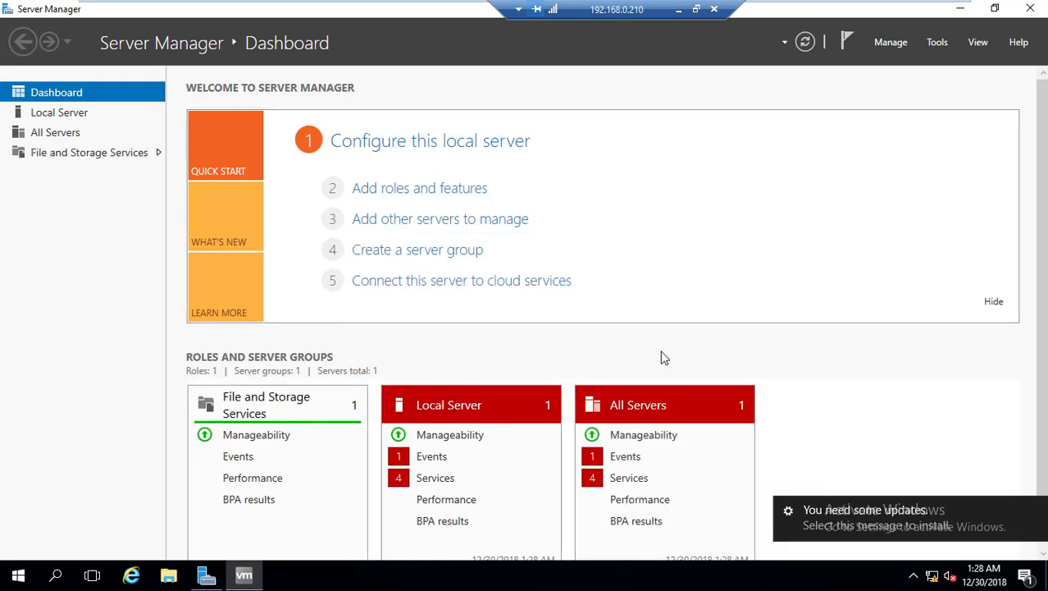
In Add Roles and Features, select DHCP Server with its management tools for this server.
click(434, 195)
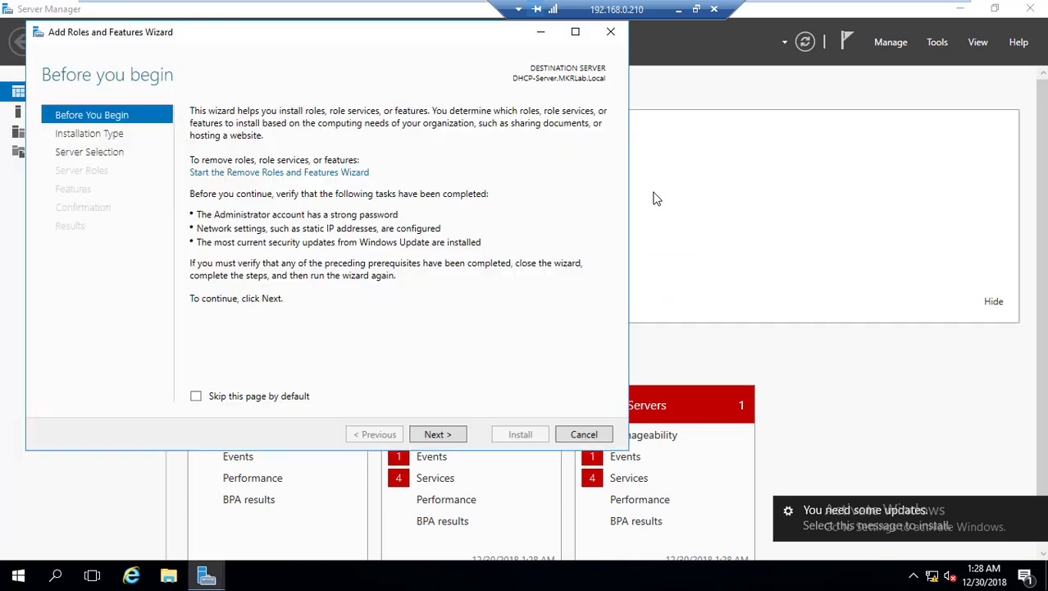
click(448, 434)
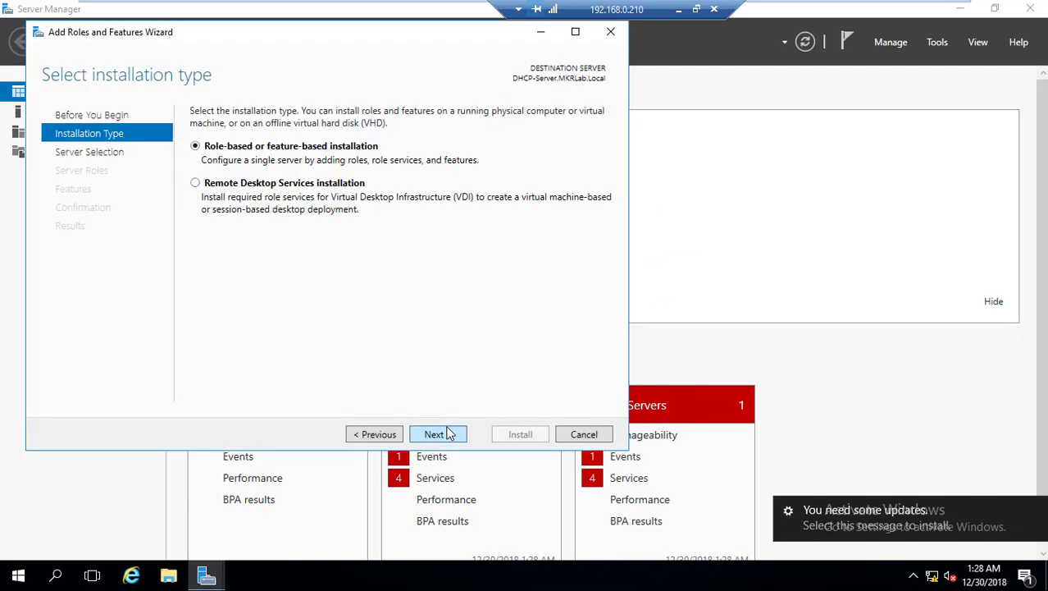
click(451, 438)
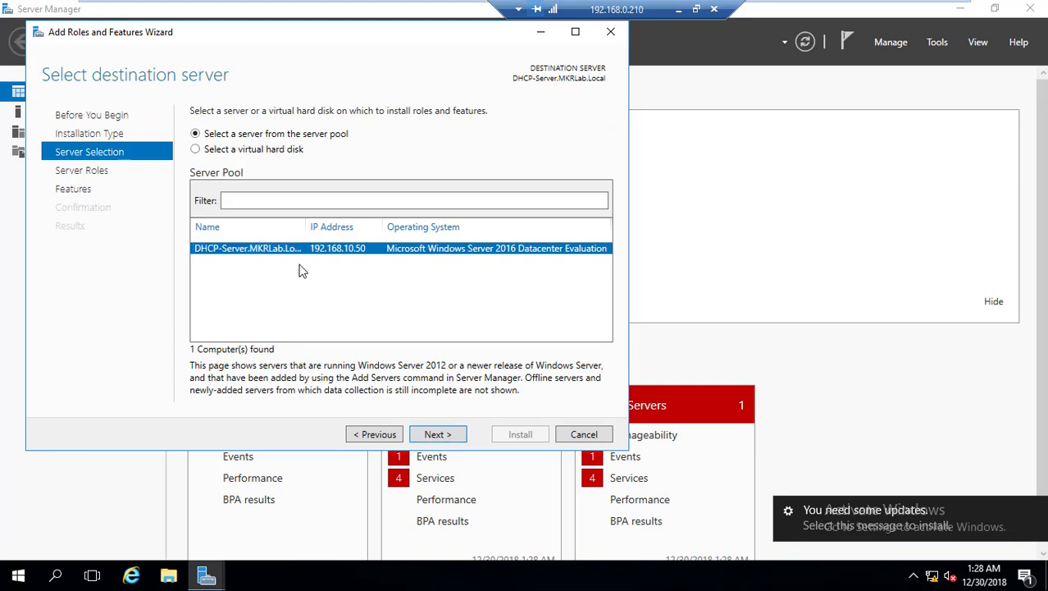
click(447, 434)
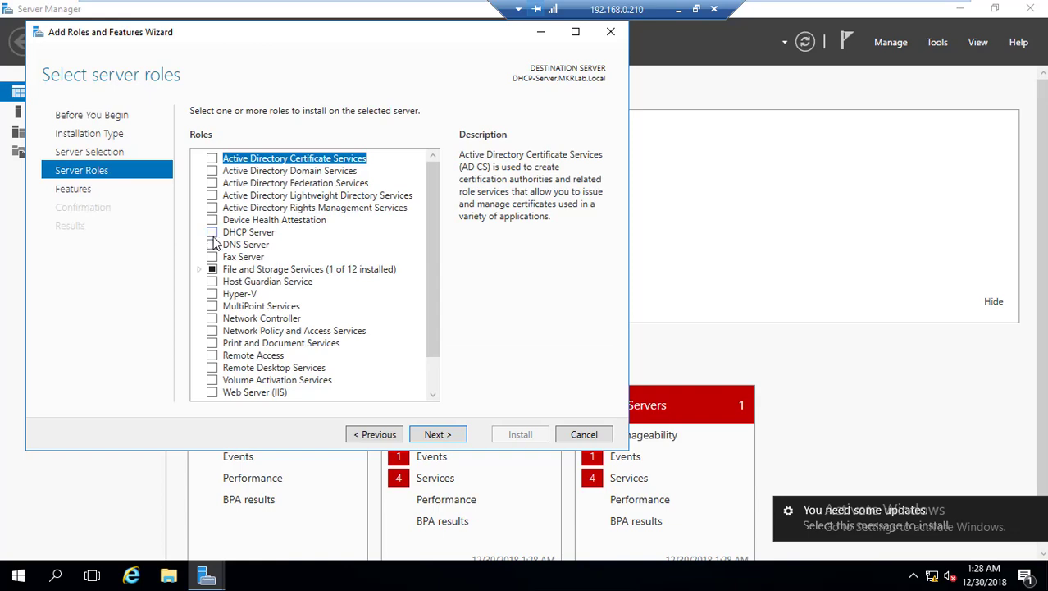
click(212, 233)
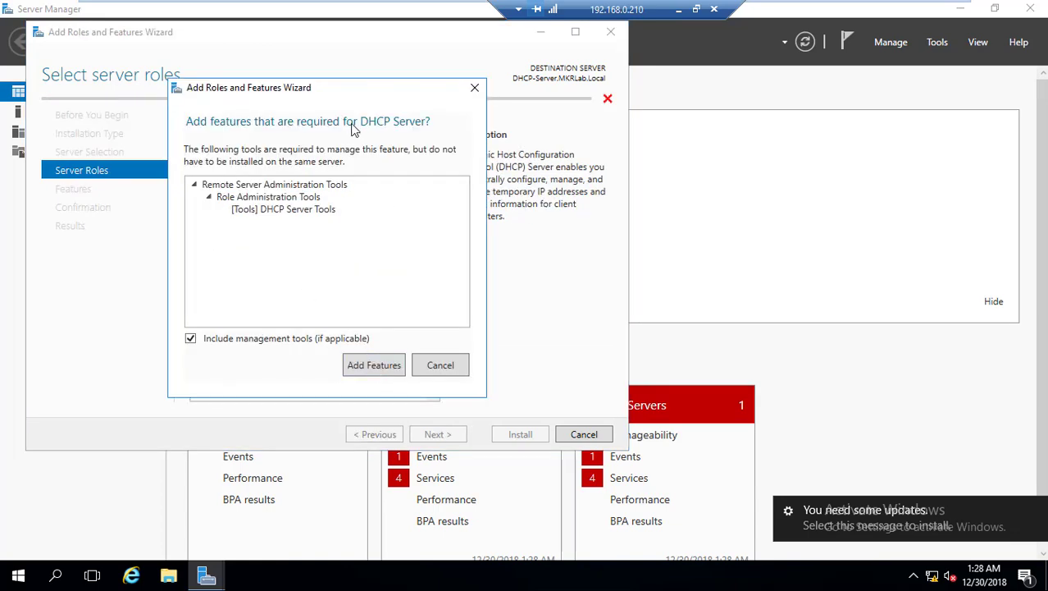
drag(341, 87, 676, 84)
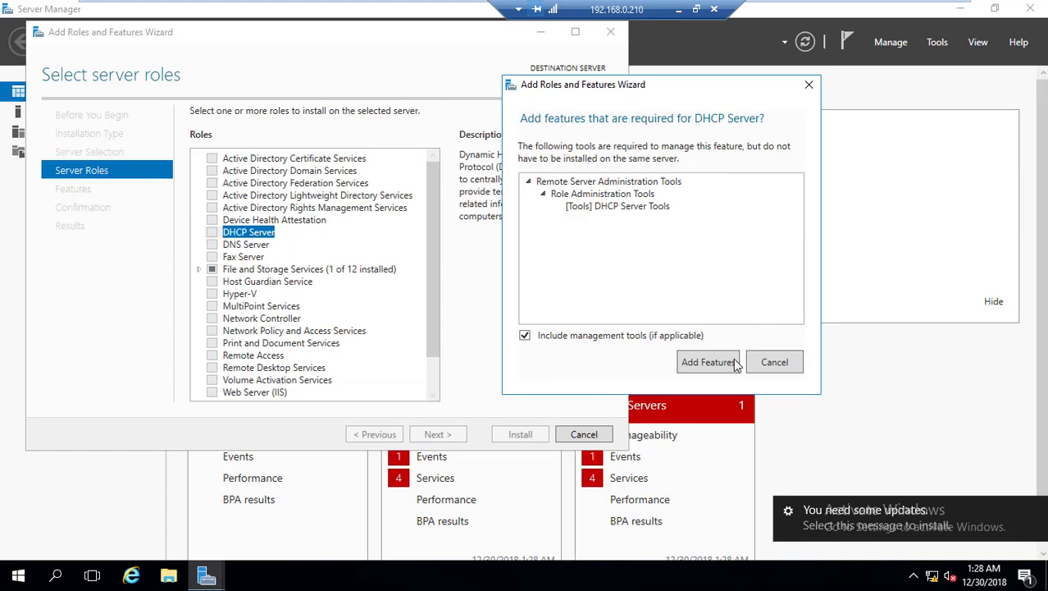
click(708, 361)
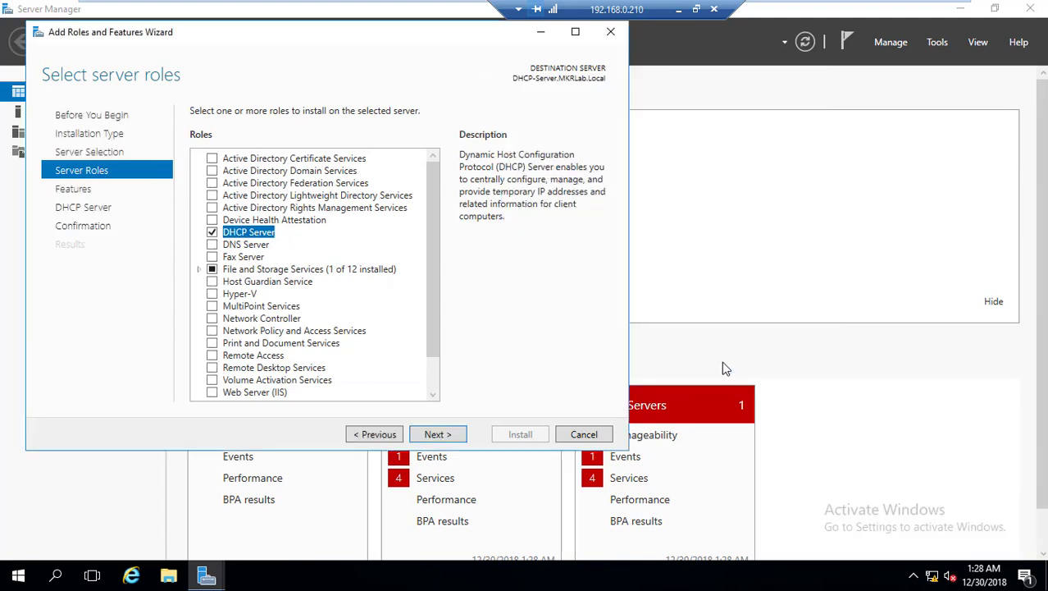
click(435, 436)
click(440, 437)
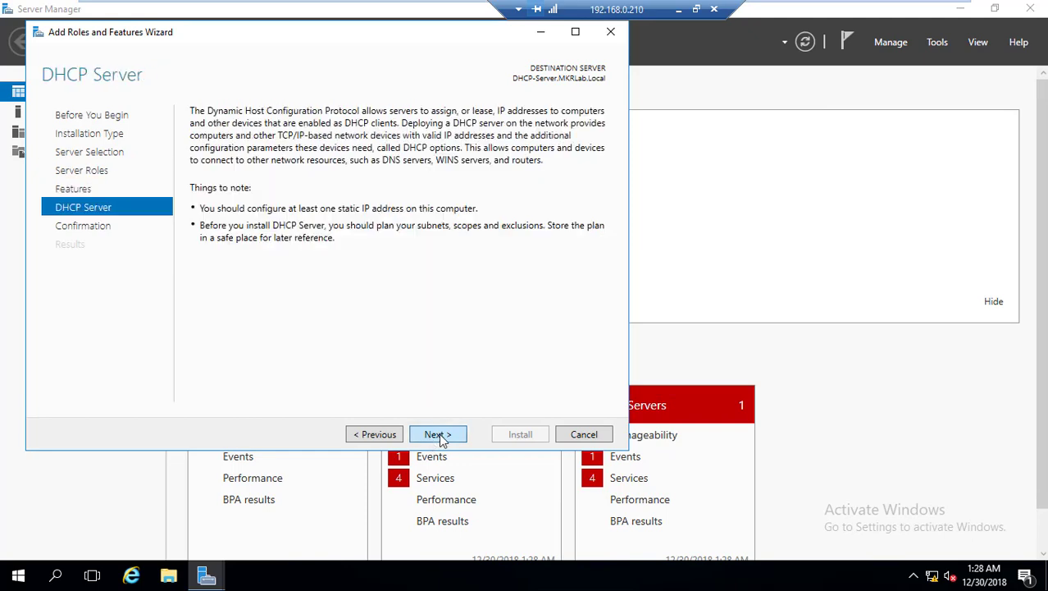
click(448, 435)
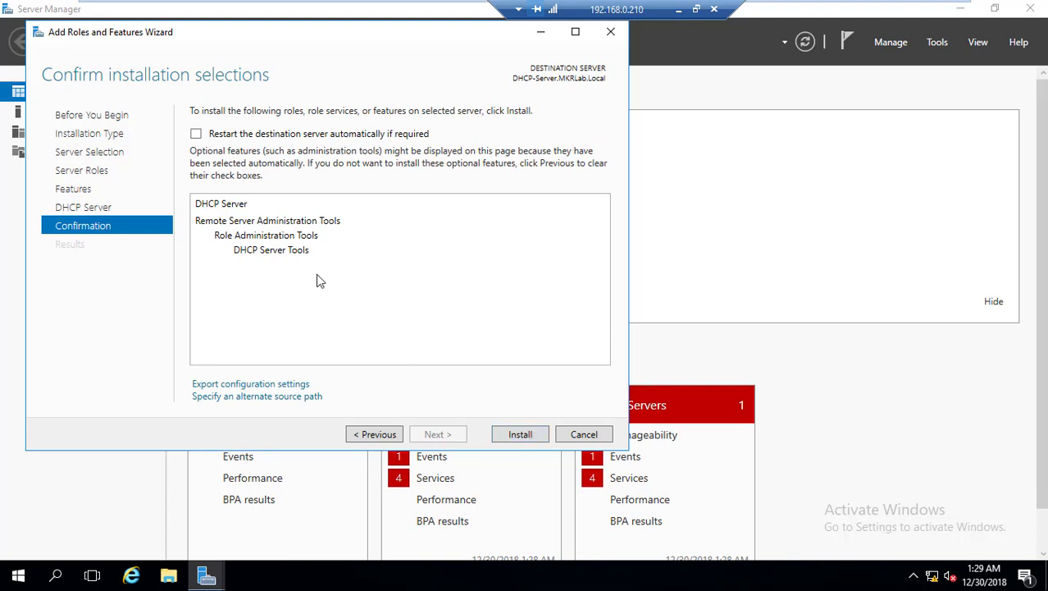
Install the DHCP Server role and close the wizard once it finishes.
click(515, 440)
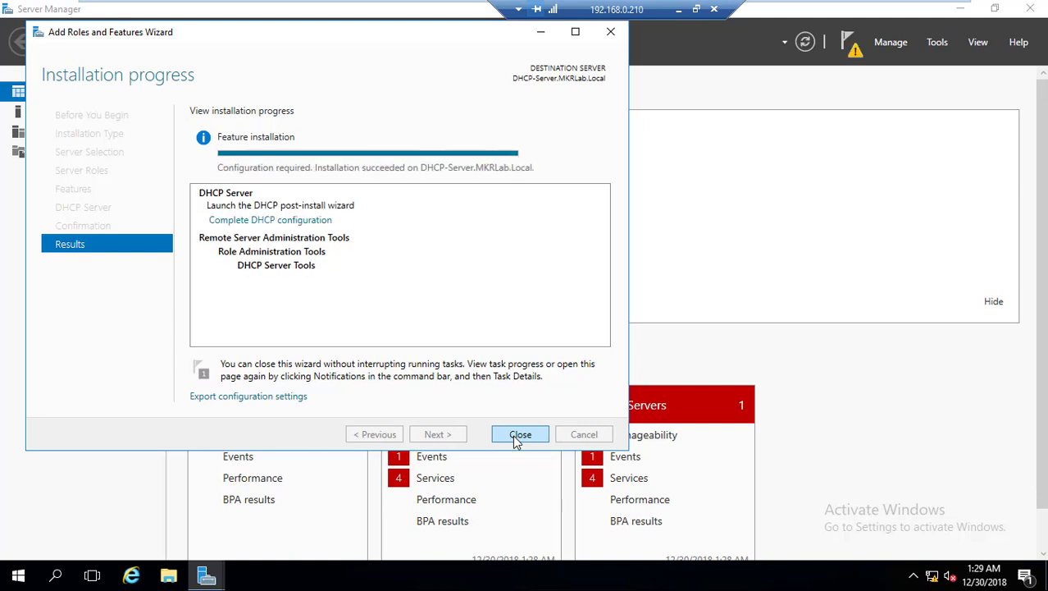
click(520, 435)
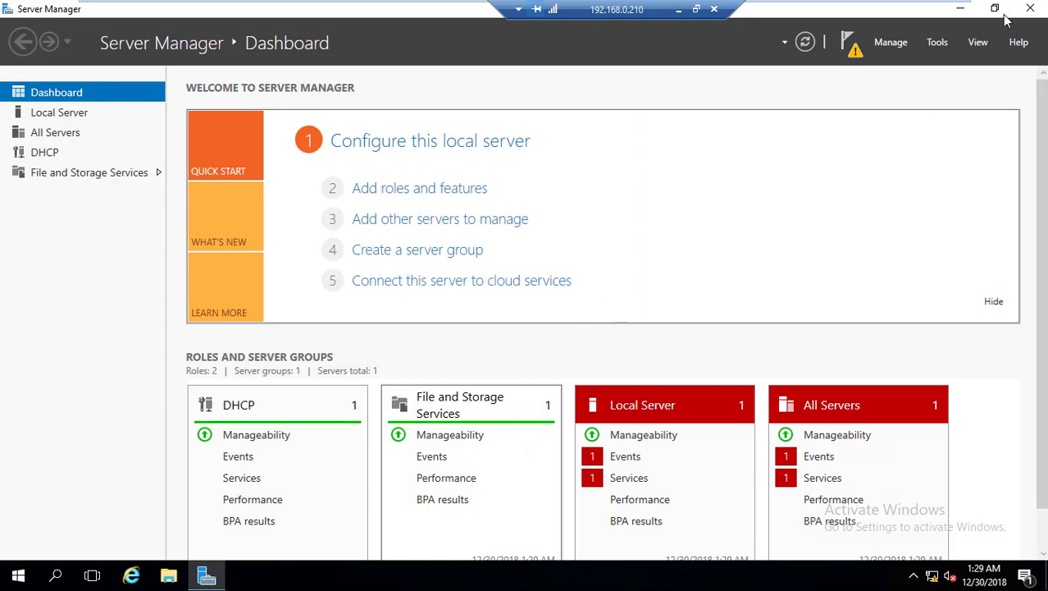
Close Server Manager and launch DHCP from Start > Windows Administrative Tools.
click(1030, 10)
click(18, 575)
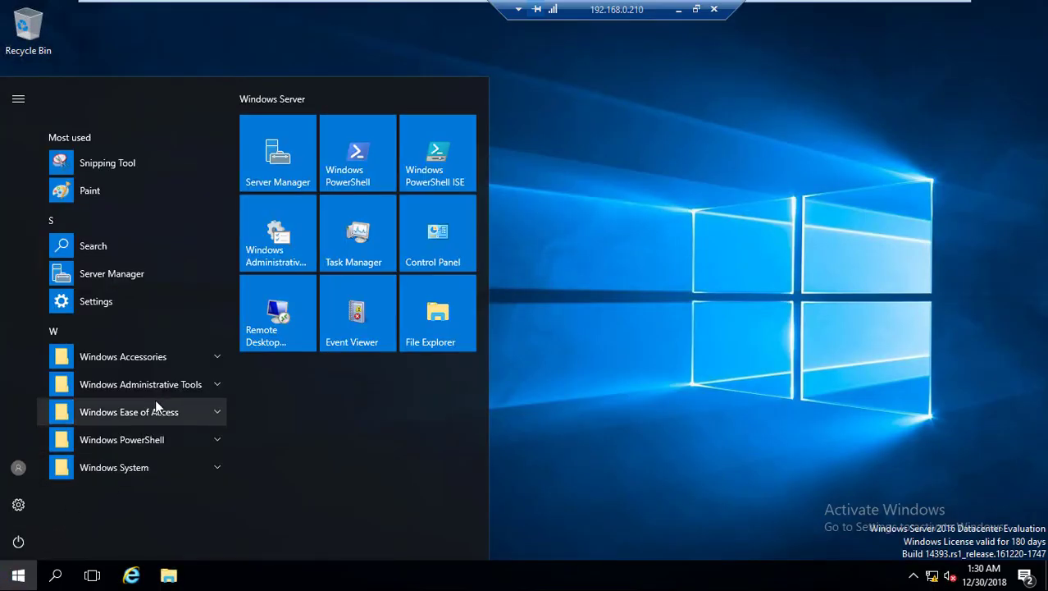
click(163, 387)
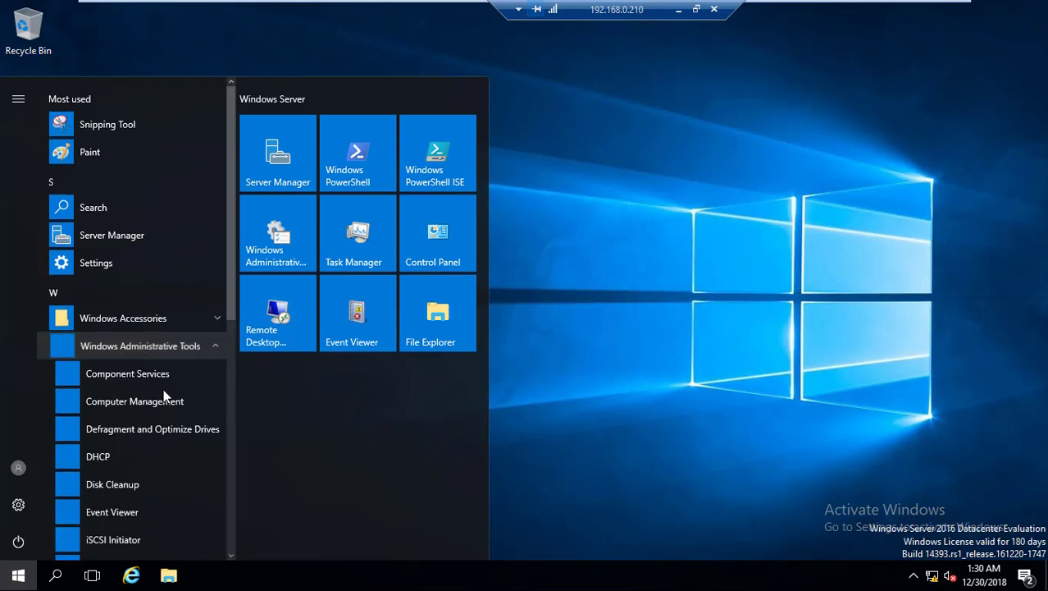
click(134, 465)
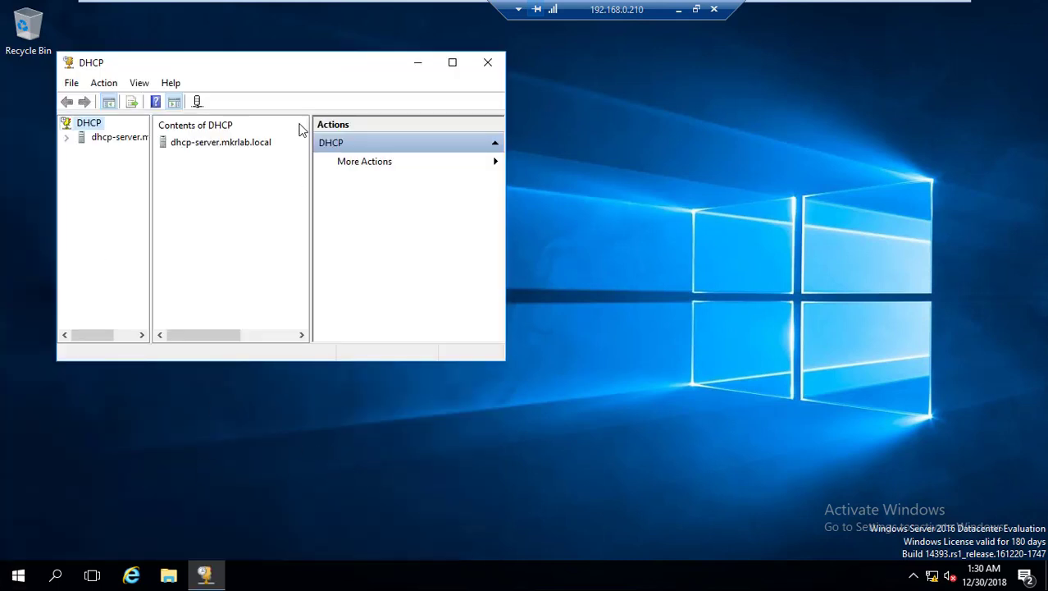
Maximize the console, expand dhcp-server.mkrlab.local, IPv4 and IPv6, and widen the tree pane.
double_click(298, 70)
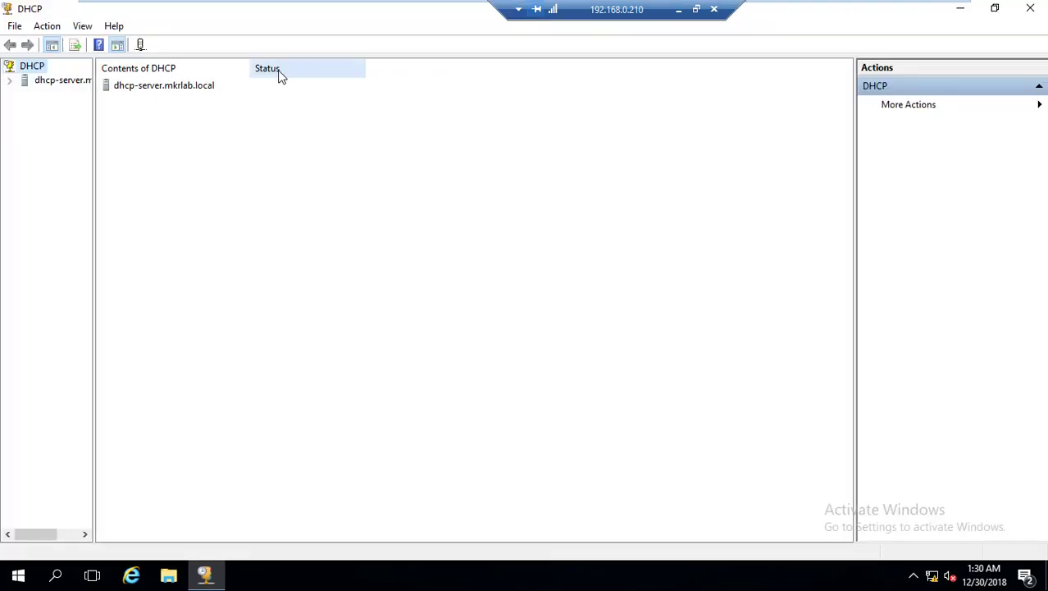
click(10, 79)
click(24, 95)
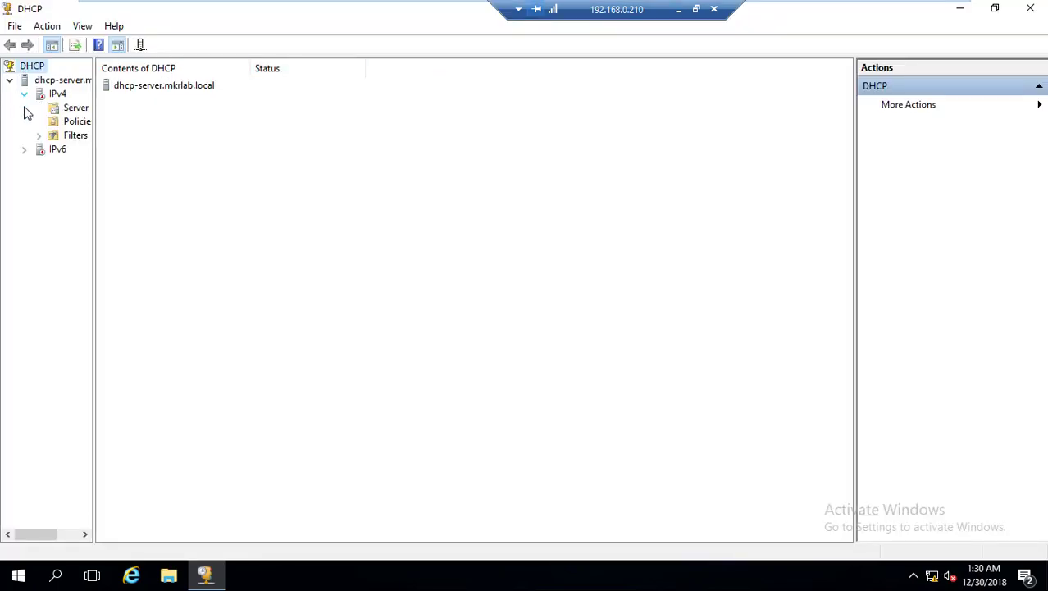
click(24, 150)
drag(93, 190, 186, 191)
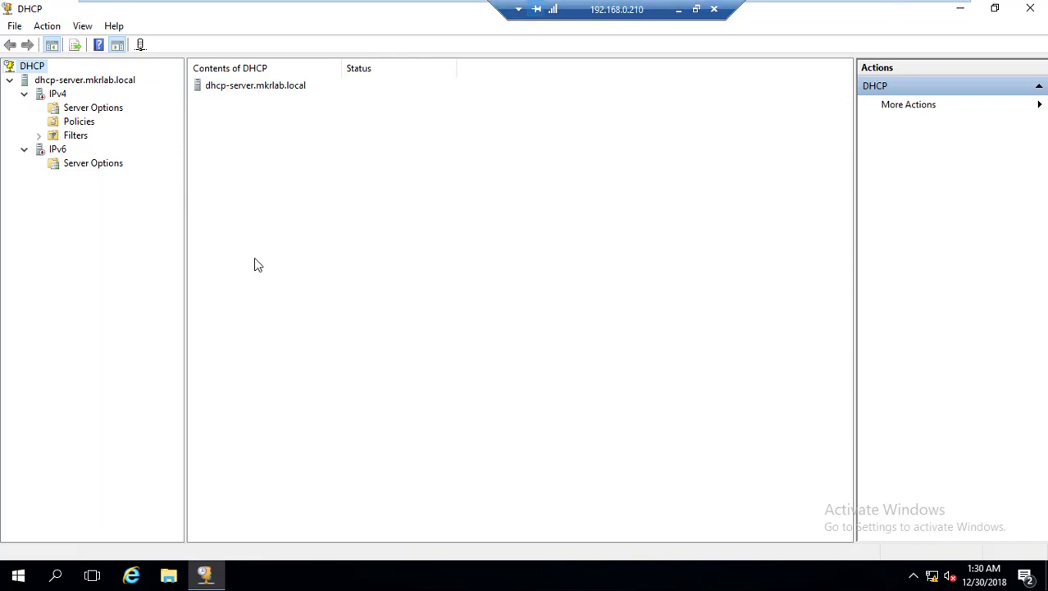